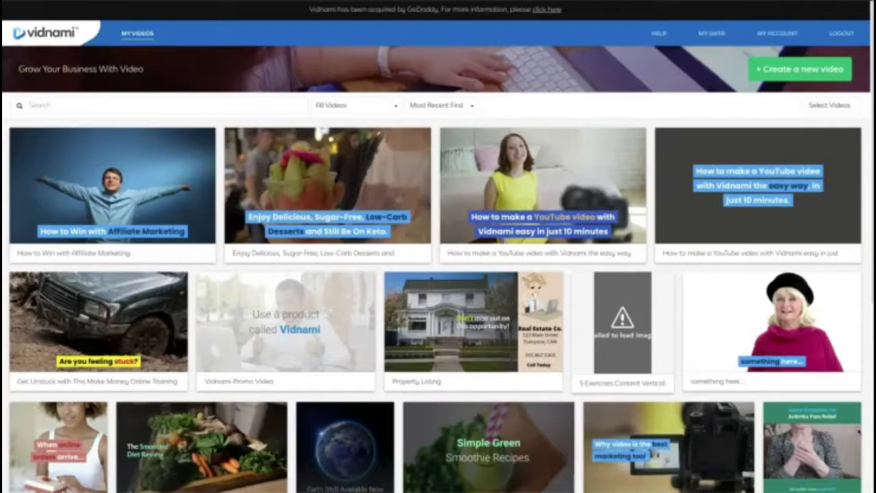
Start a new content video with the landscape Cool Blue template that shows a group of friends.
left_click(59, 241)
left_click(788, 363)
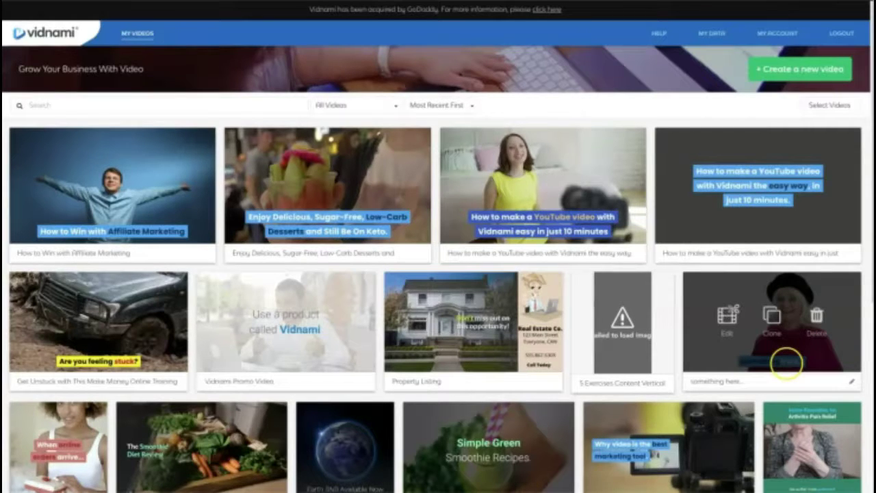
left_click(779, 69)
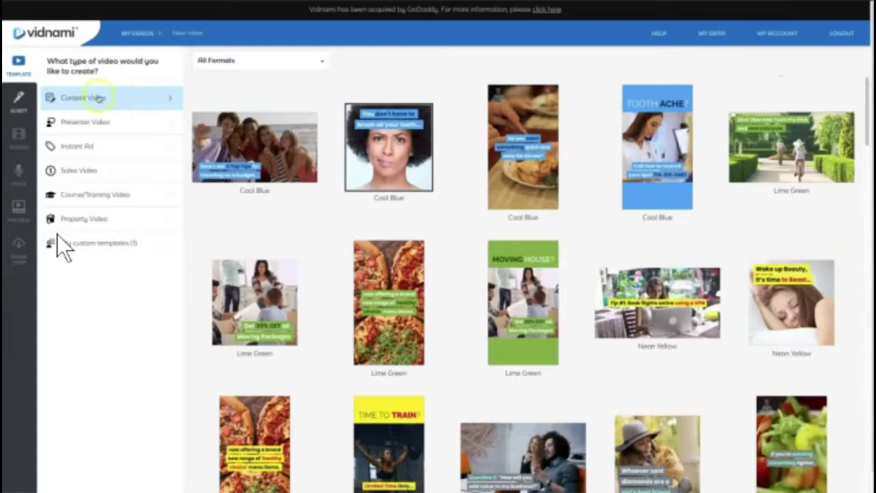
left_click(262, 149)
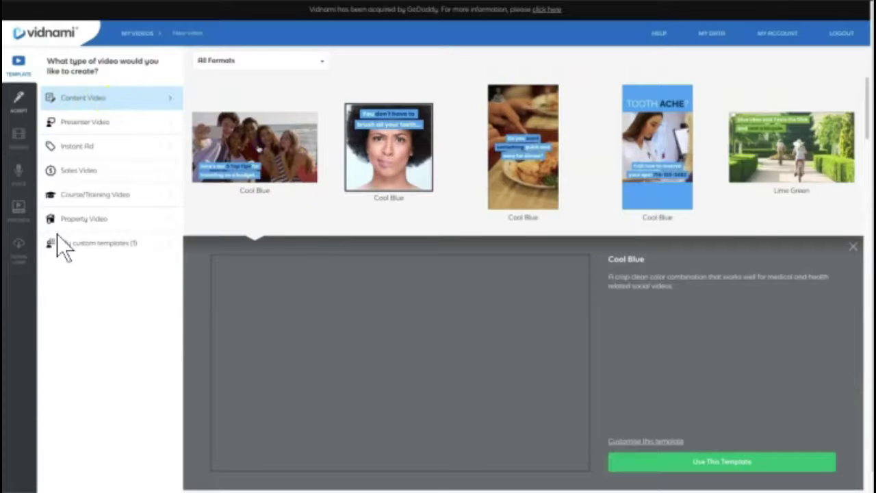
left_click(728, 461)
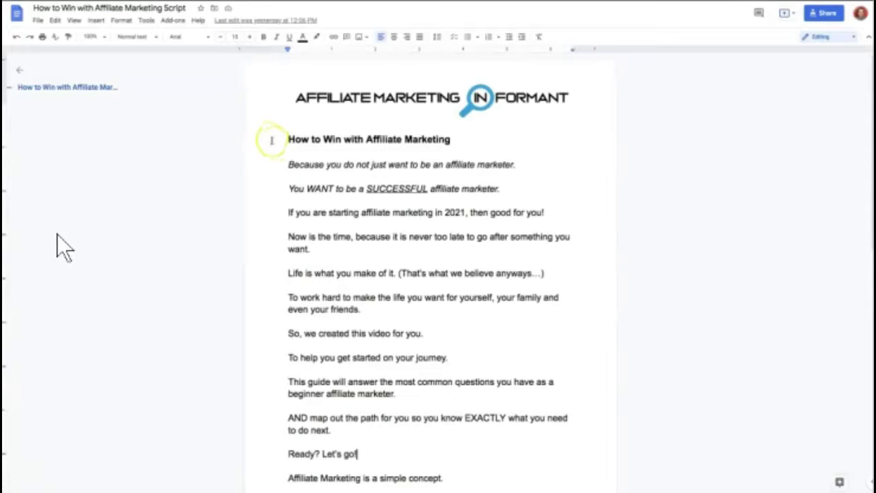
Copy the entire "How to Win with Affiliate Marketing" script from Google Docs and paste it into Vidnami as the video script.
key("ctrl+a")
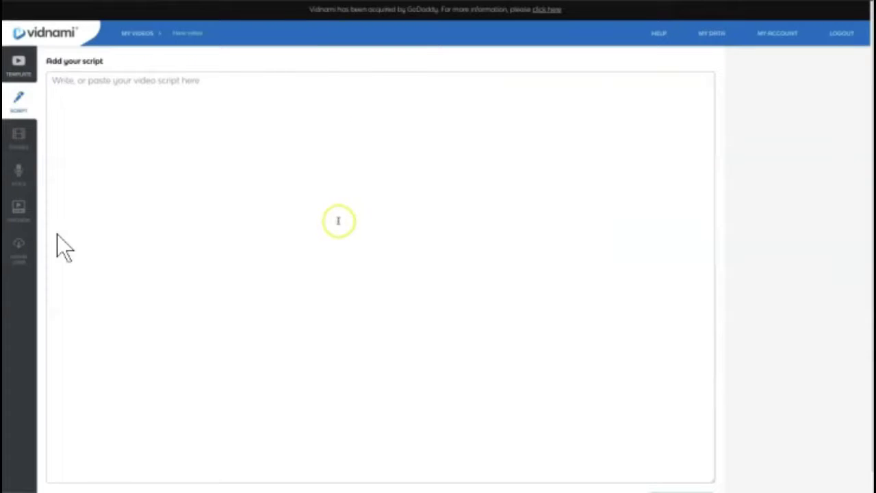
type("How to Win with Affiliate Marketing  Because you do not just want to be an affiliate marketer.  You WANT to be a SUCCESSFUL affiliate marketer.  If you are starting affiliate marketing in 2021, then good for you!  Now is the time, because it is never too late to go after something you want.  Life is what you make of it. (That's what we believe anyways...)  To work hard to make the life you want for yourself, your family and even your friends.  So, we created this video for you.  To help you get started on your journey.  This guide will answer the most common questions you have as a beginner affiliate marketer.  AND map out the path for you so you know EXACTLY what you need to do next.  Ready? Let's go!  Affiliate Marketing is a simple concept.  You just promote other people's products. When they buy from your specific link, you make a commission of the sale  But making your first affiliate commission is not exactly \"easy\".  Your questions will fall into these 4 buckets.  What niche do I choose?  What do I promote?  What do I need?  How do I make money?  This 30 free page guide will tell you everything you need to know...  Get it here! Get it now!")
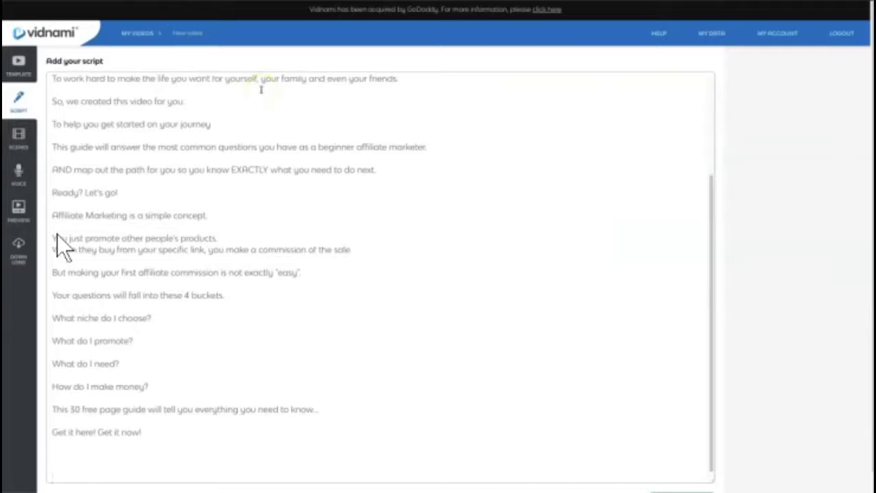
left_click(277, 91)
scroll(206, 171, "up", 3)
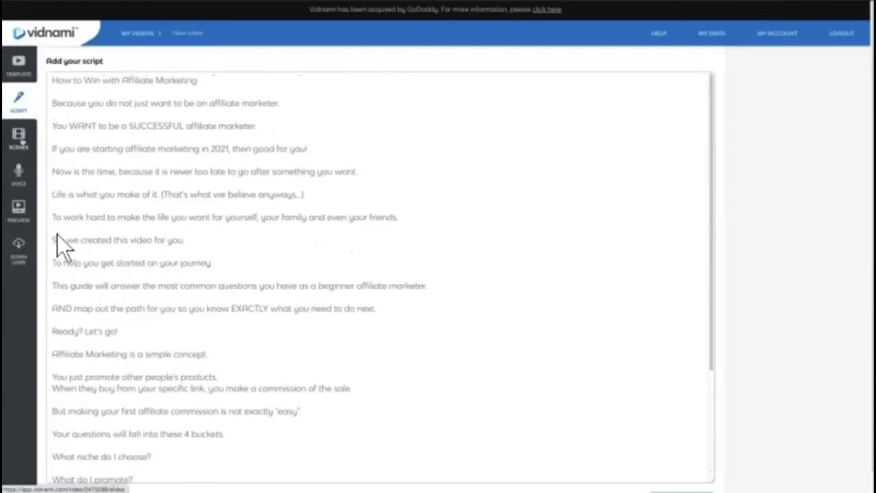
Generate the scenes and replace scene 1's background with an "affiliate marketing" clip of two colleagues holding a laptop.
left_click(19, 139)
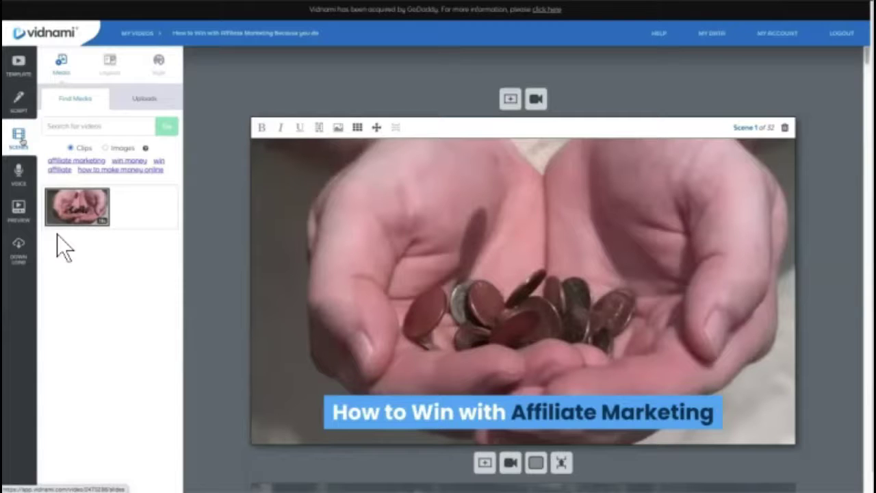
left_click(37, 142)
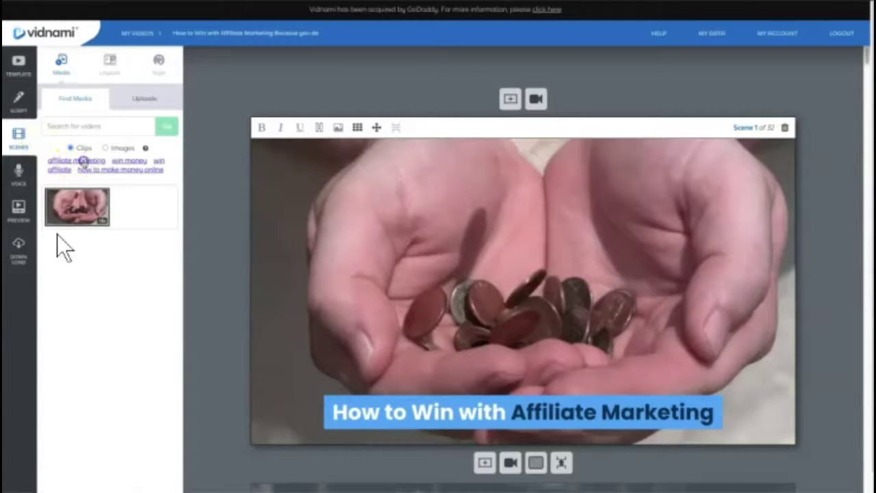
left_click(82, 161)
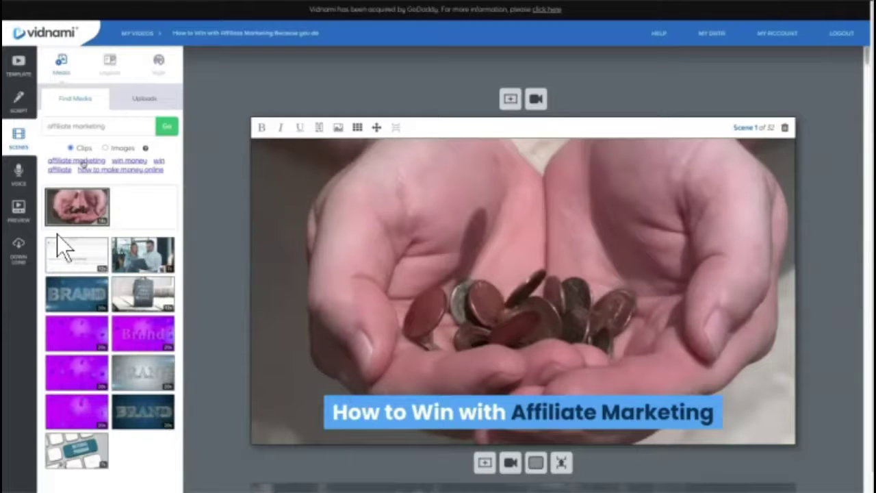
left_click(143, 255)
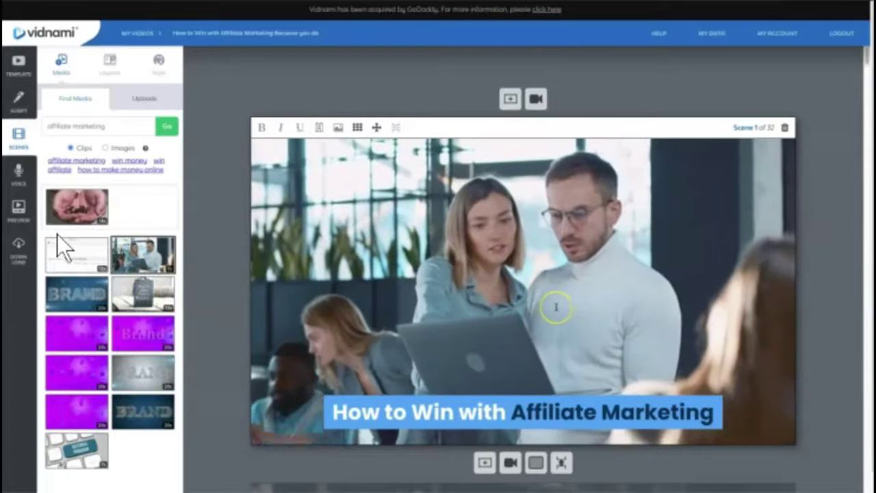
Highlight the word "not" in scene 2's caption, and toggle the caption hidden and back on.
scroll(556, 307, "down", 6)
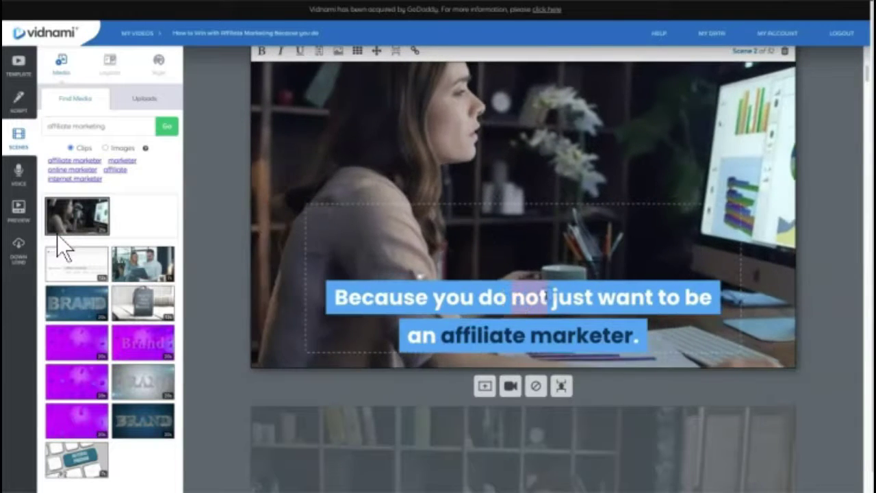
type("e")
key("BackSpace")
double_click(527, 298)
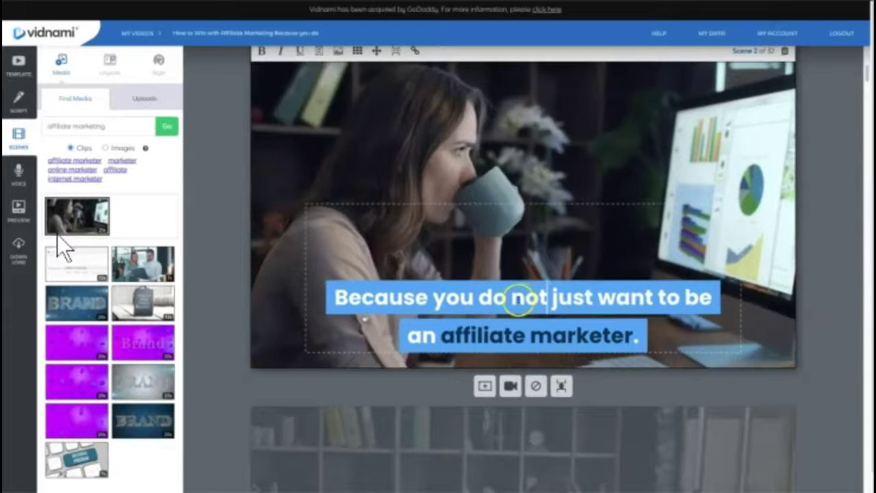
scroll(859, 71, "up", 1)
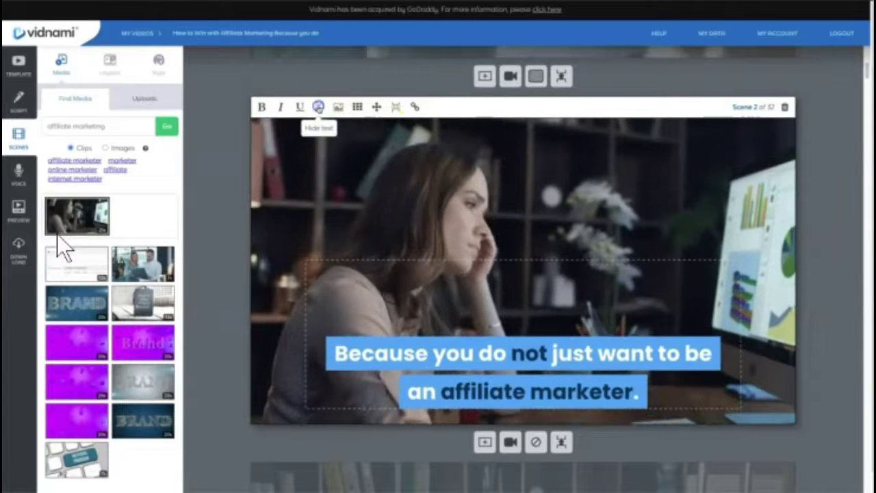
left_click(319, 107)
left_click(319, 107)
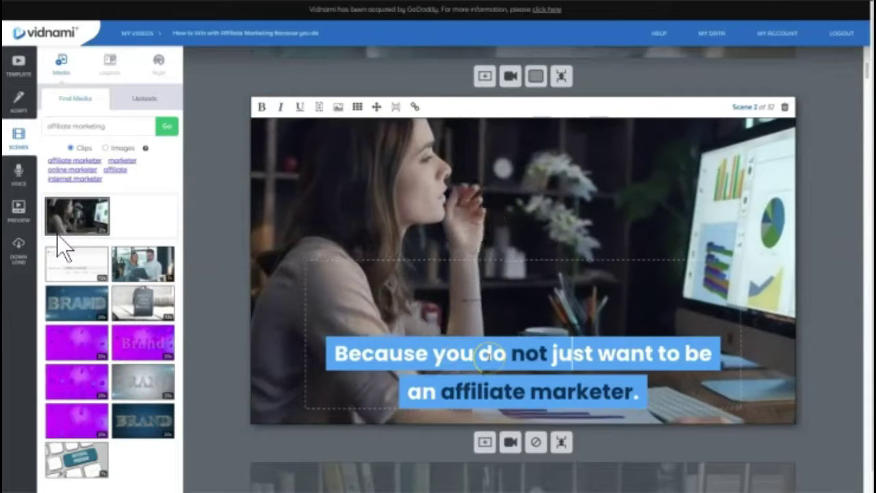
Place scene 2's caption in the upper right of the frame and open its background adjustment.
left_click(357, 108)
left_click(386, 124)
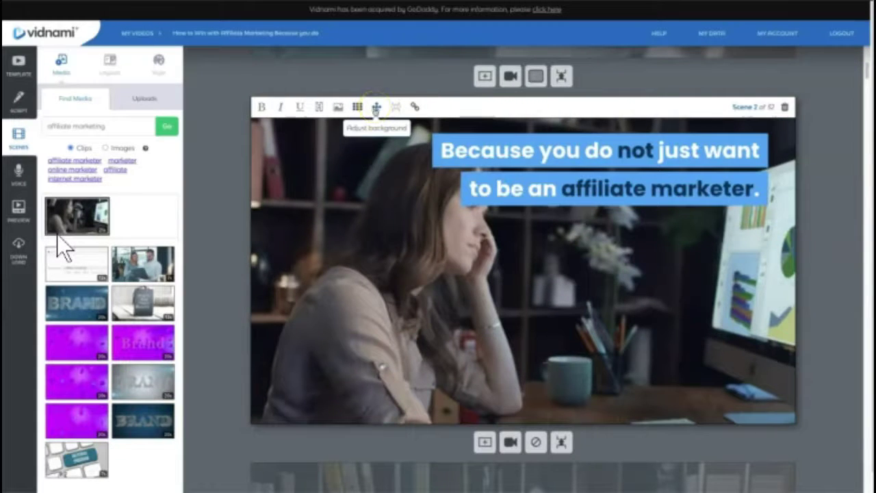
left_click(376, 108)
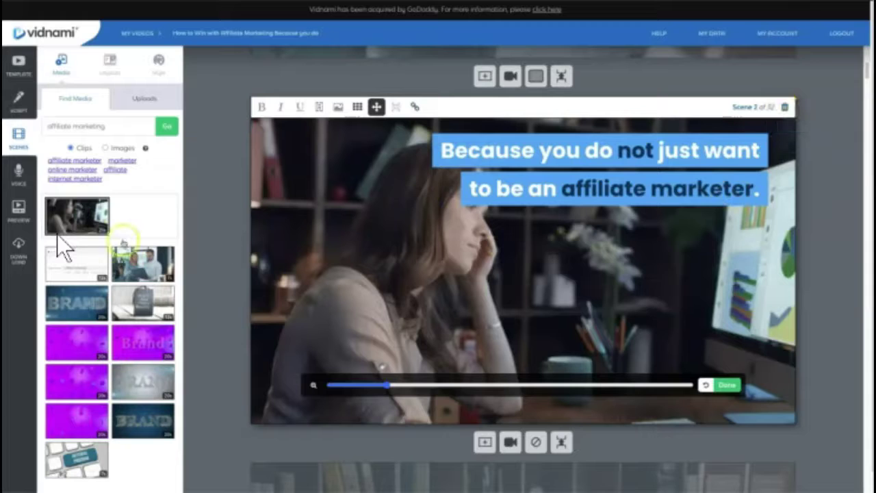
Apply an automated voice track with the Kate voice and build the video preview.
left_click(19, 174)
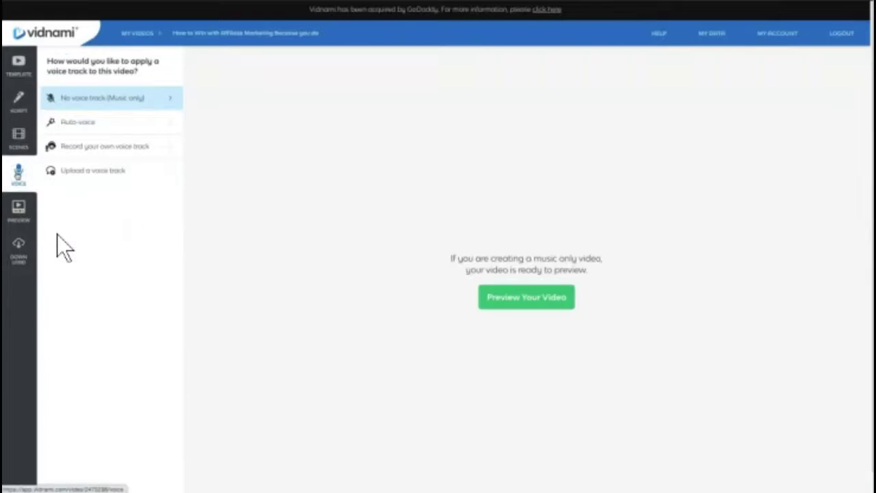
left_click(81, 122)
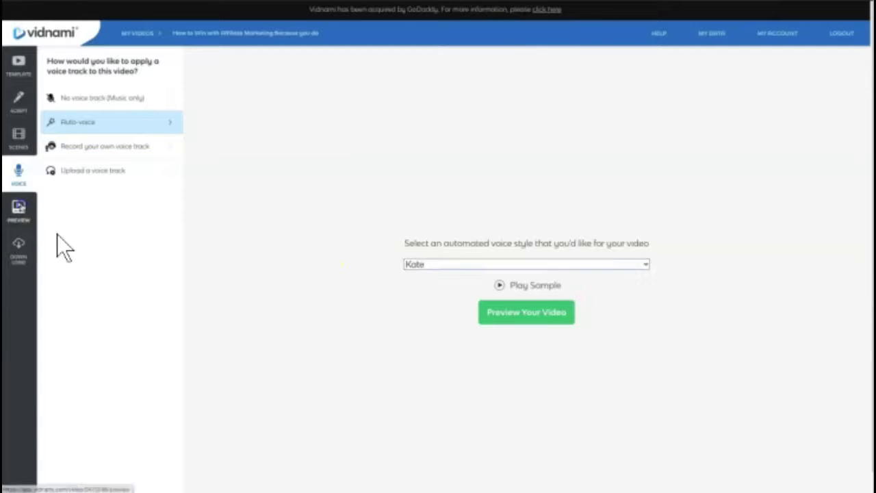
left_click(18, 209)
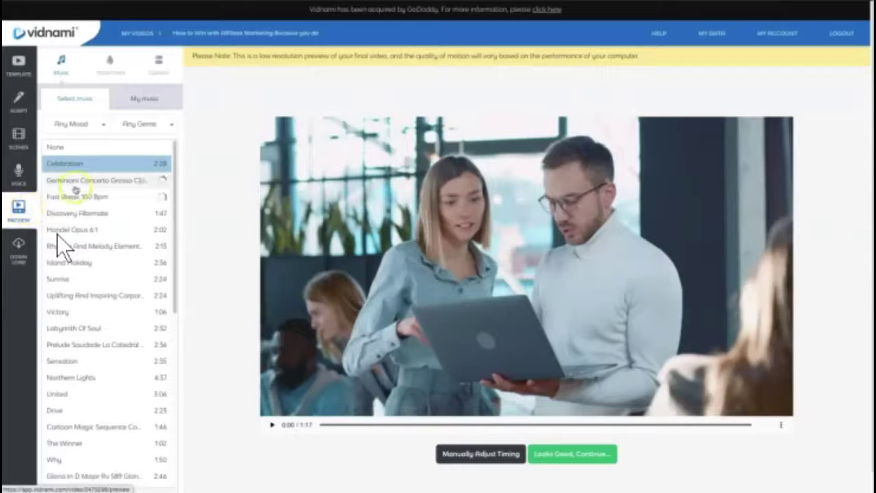
Set the music volume to 10% and apply a voice track speed of 104%.
left_click(139, 100)
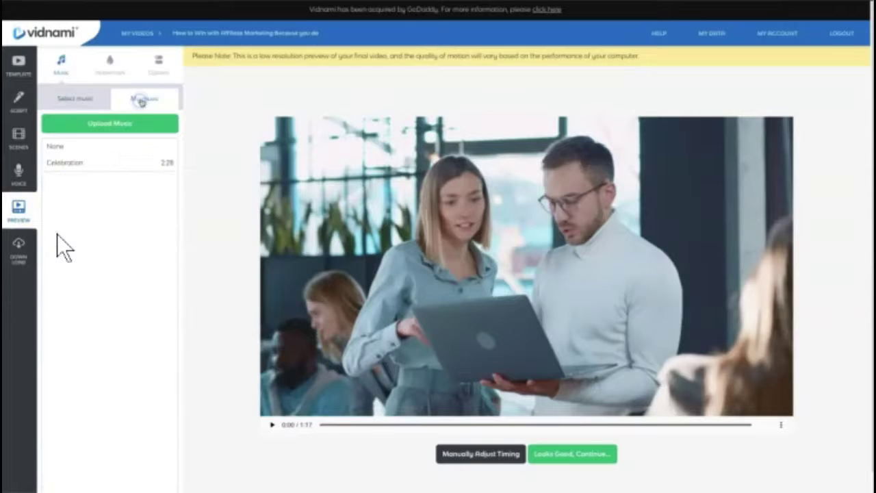
left_click(158, 65)
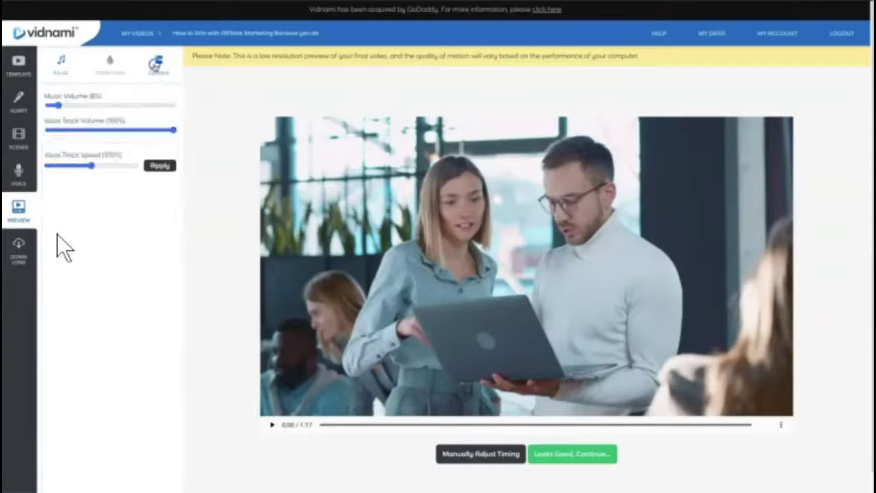
left_click(85, 108)
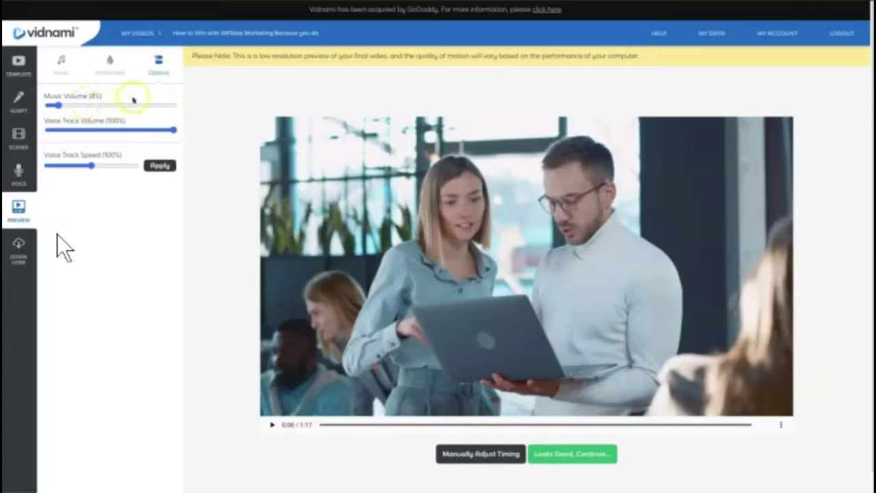
left_click_drag(60, 106, 62, 106)
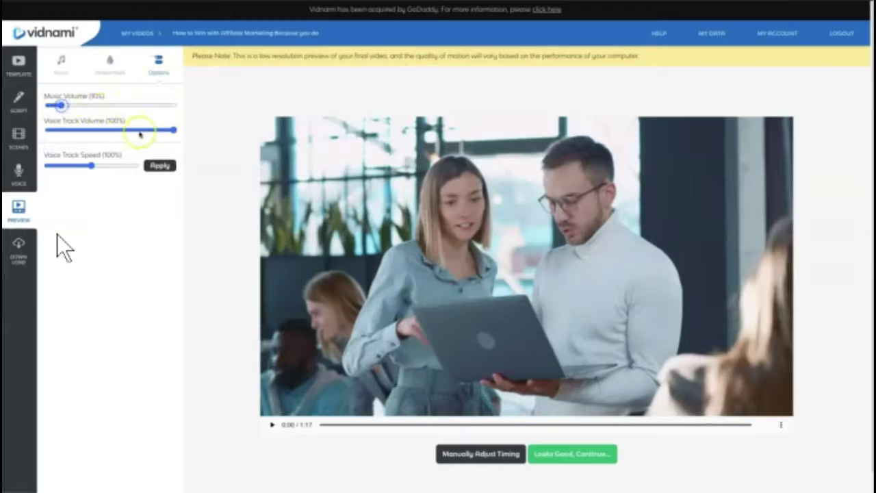
left_click_drag(92, 165, 98, 167)
left_click(156, 165)
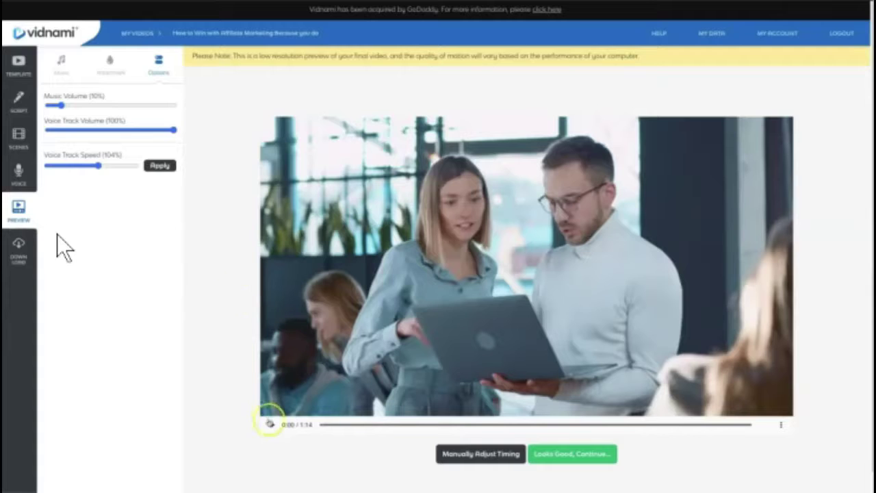
Play the preview and approve it, and generate the video in Full HD 1080p resolution.
left_click(271, 424)
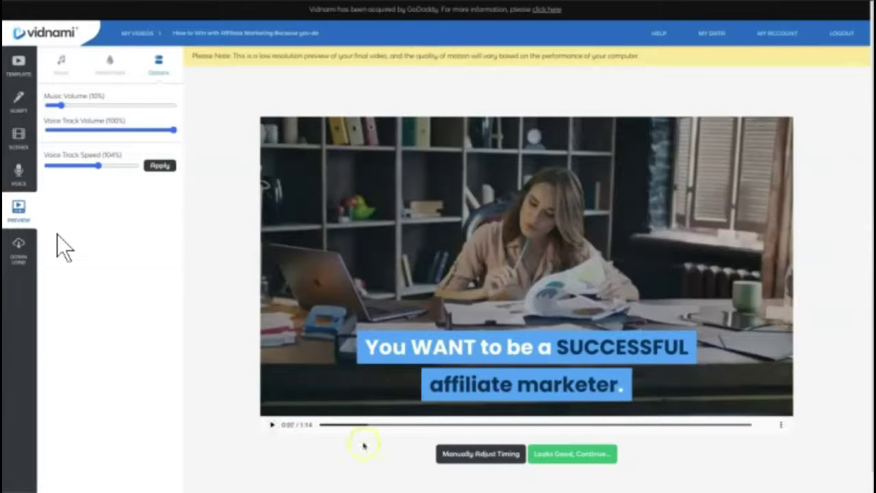
left_click(550, 454)
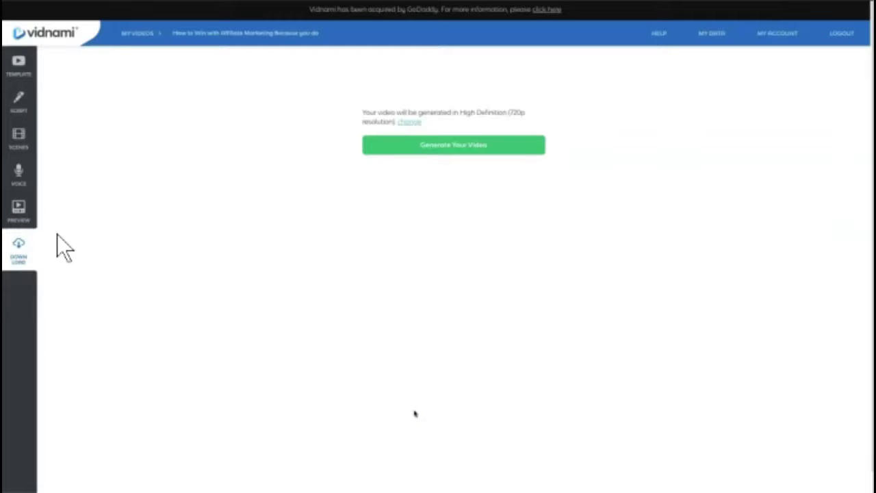
left_click(409, 121)
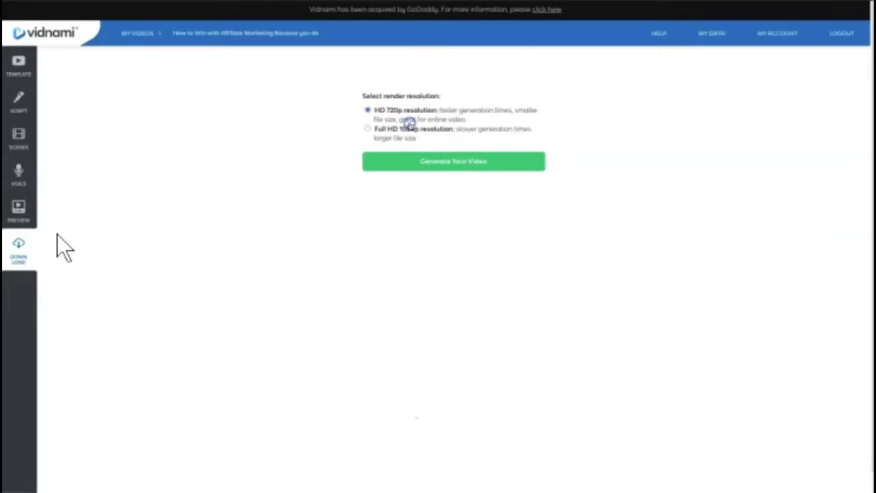
left_click(369, 130)
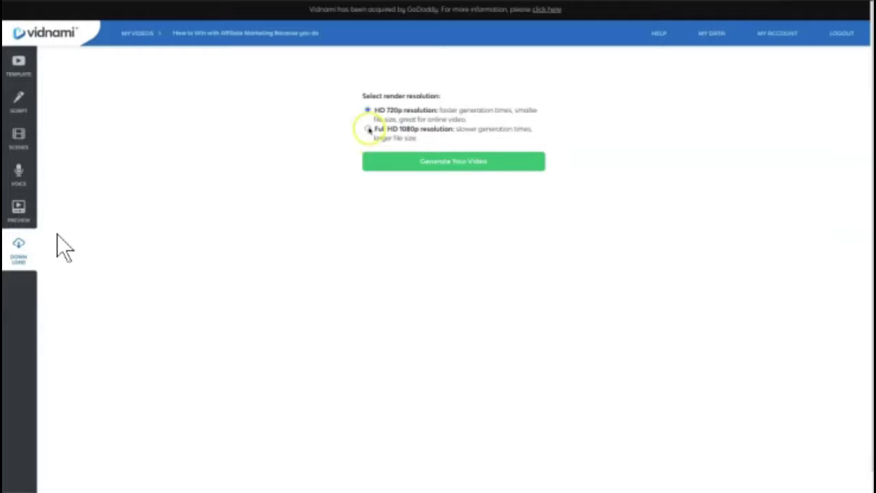
left_click(370, 130)
left_click(395, 132)
left_click(472, 161)
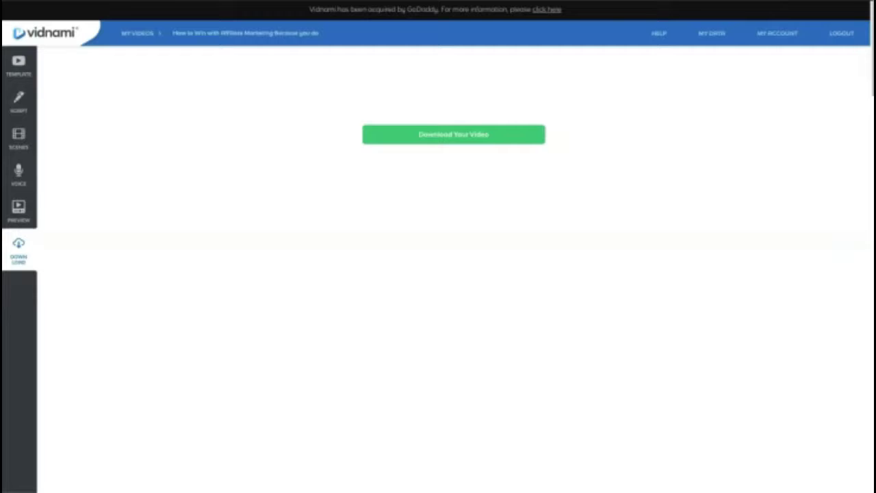
Download the generated video and open the downloaded MP4 file for playback.
left_click(446, 135)
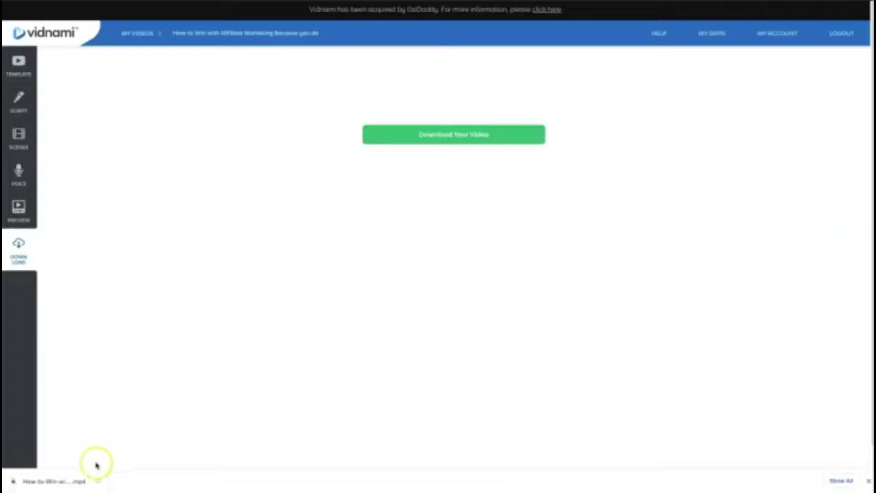
left_click(55, 480)
left_click(439, 387)
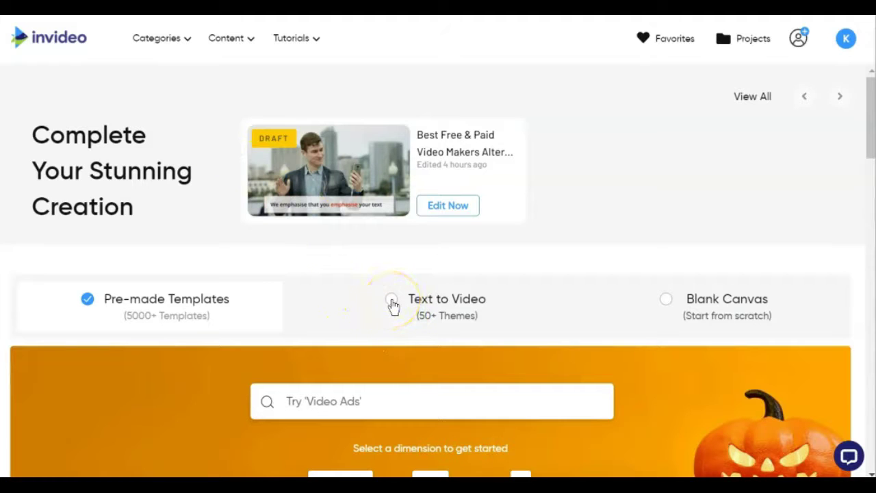
Choose the Text to Video workflow in Wide (16:9) dimension and browse the Story themes.
left_click(392, 301)
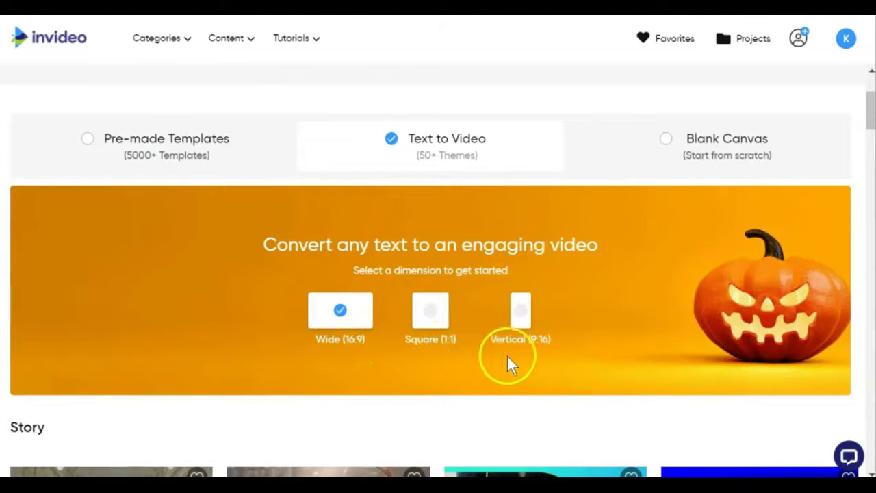
left_click(342, 328)
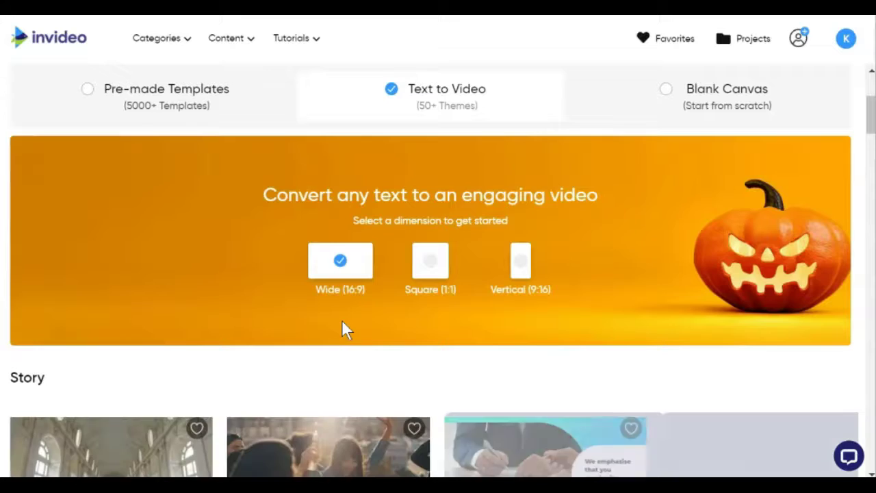
scroll(342, 320, "down", 7)
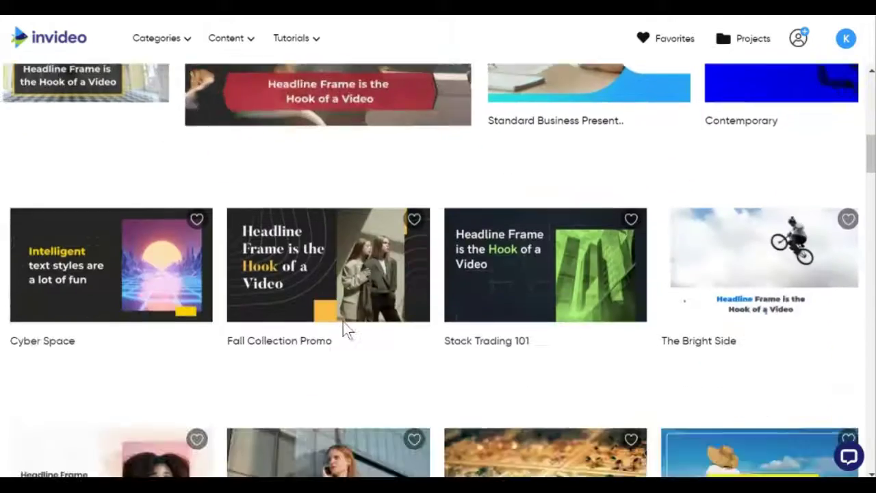
scroll(343, 321, "down", 12)
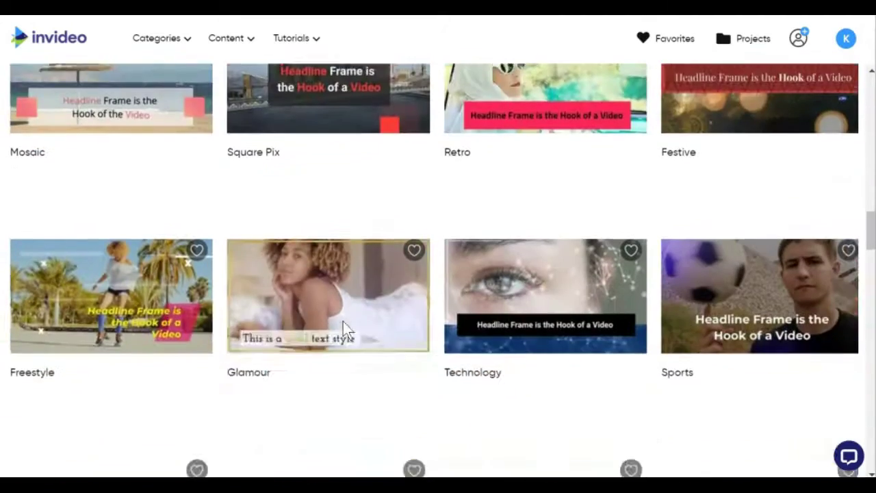
scroll(343, 321, "down", 5)
scroll(343, 321, "up", 6)
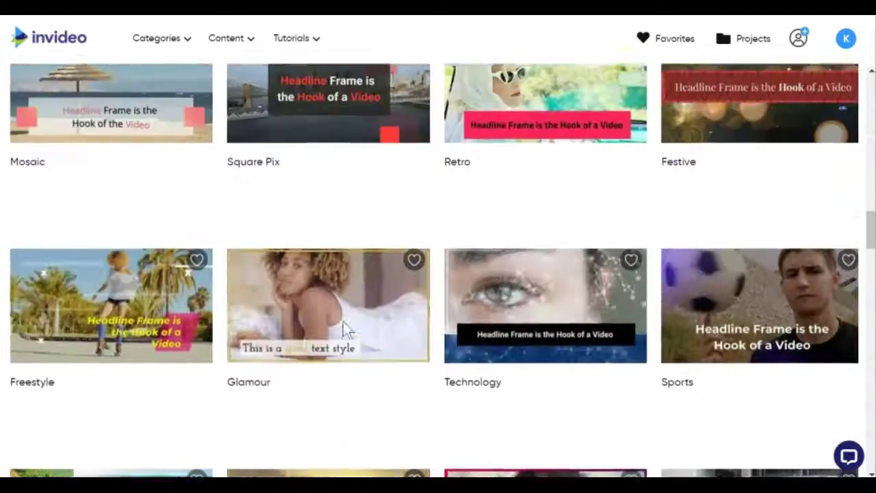
scroll(343, 321, "up", 11)
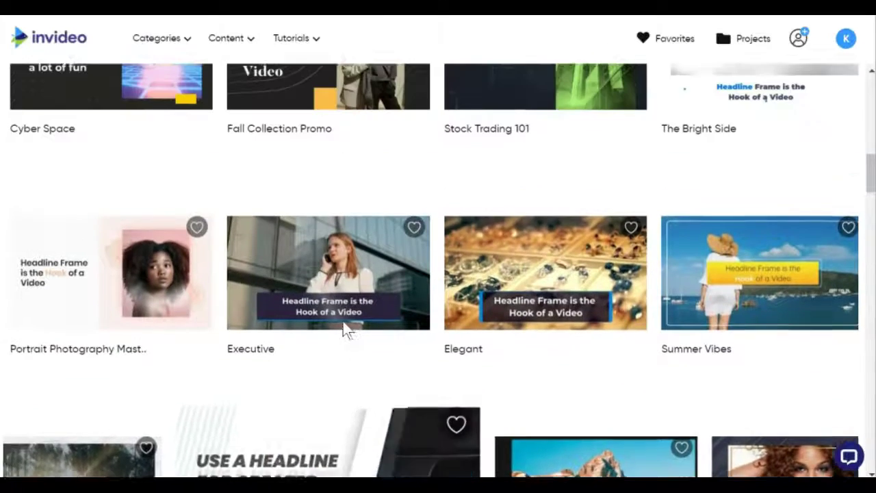
scroll(342, 319, "up", 1)
scroll(342, 319, "down", 1)
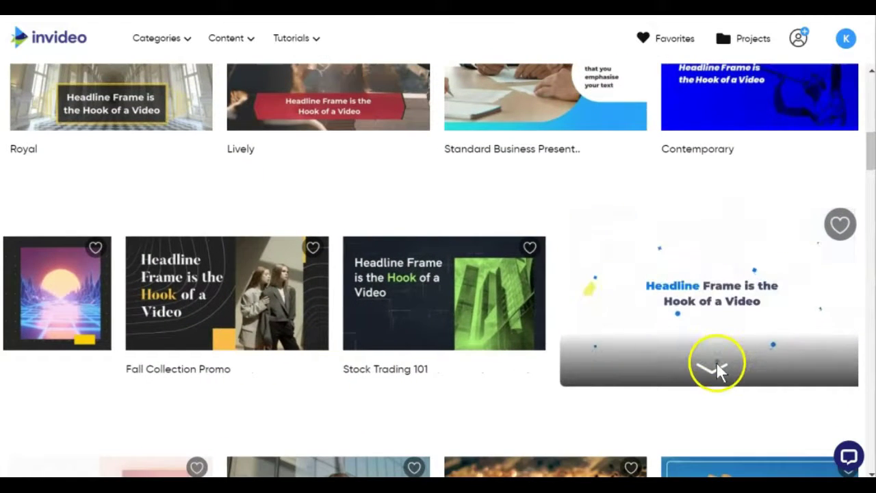
Preview The Bright Side theme, mark it as a favorite, and use it as the Wide (16:9) template.
left_click(717, 363)
left_click(342, 268)
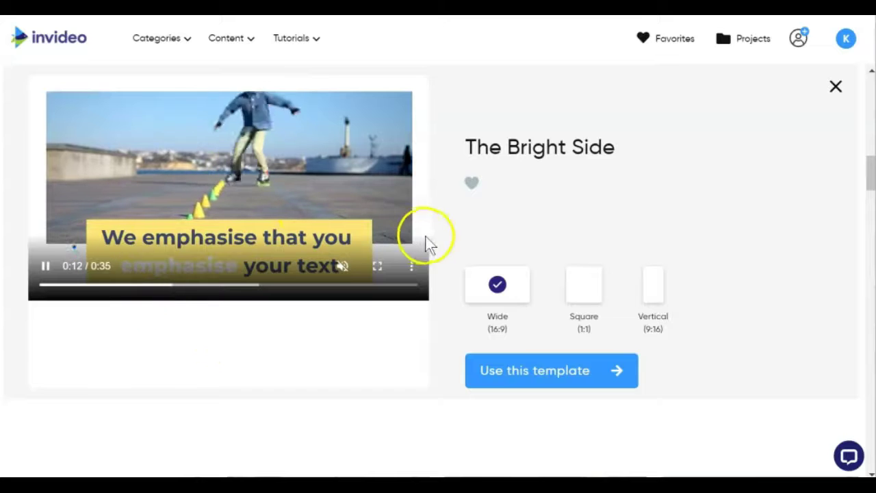
left_click(471, 184)
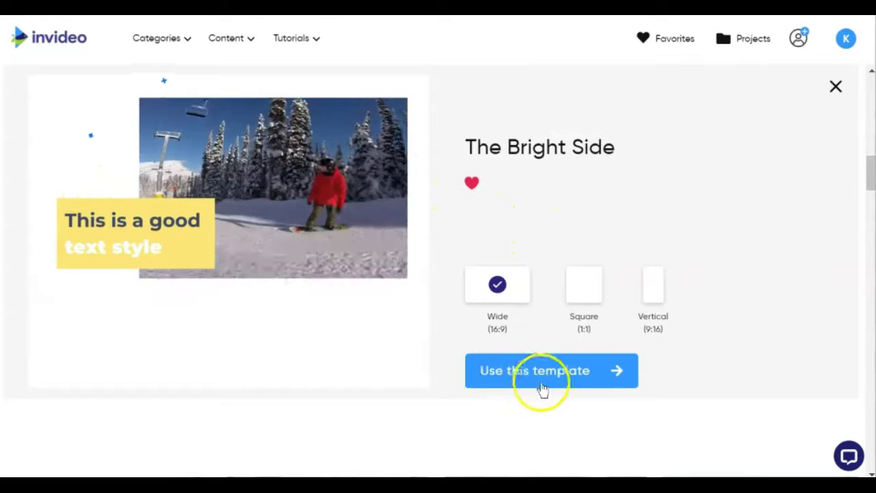
left_click(548, 383)
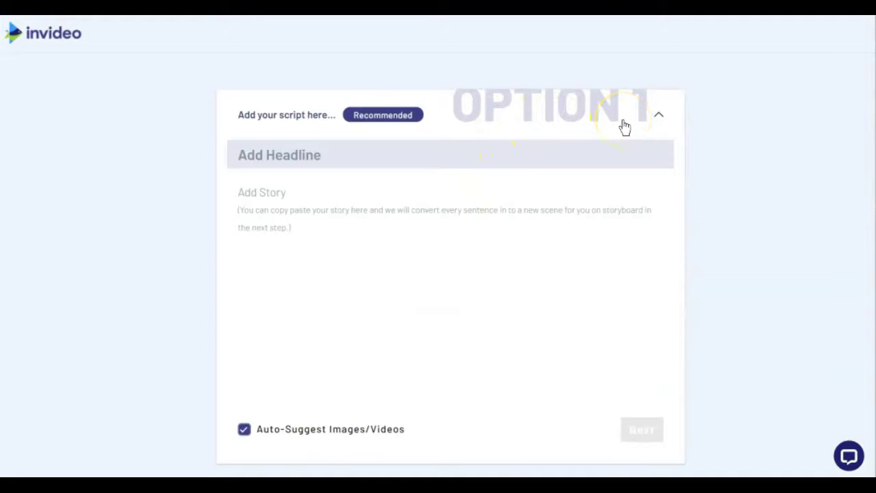
Look over the script input options, switch to the script in Google Docs, and copy its heading "How to Win with Affiliate Marketing".
scroll(623, 134, "down", 2)
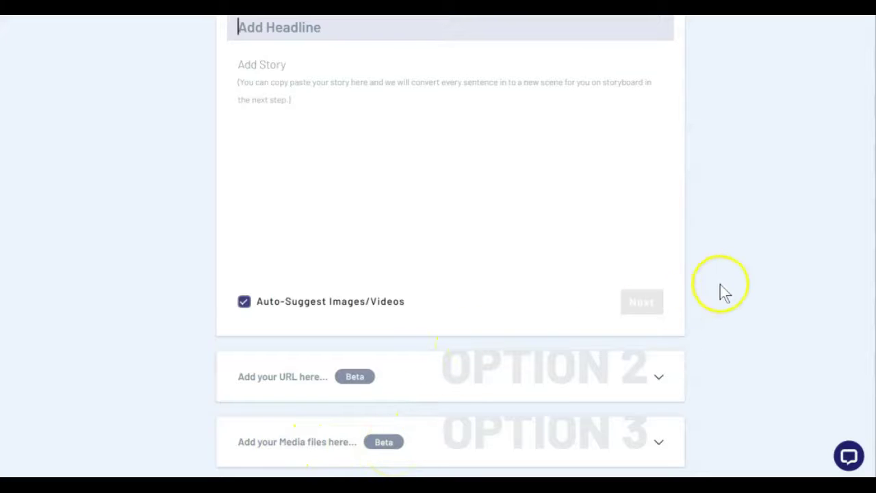
scroll(732, 282, "up", 1)
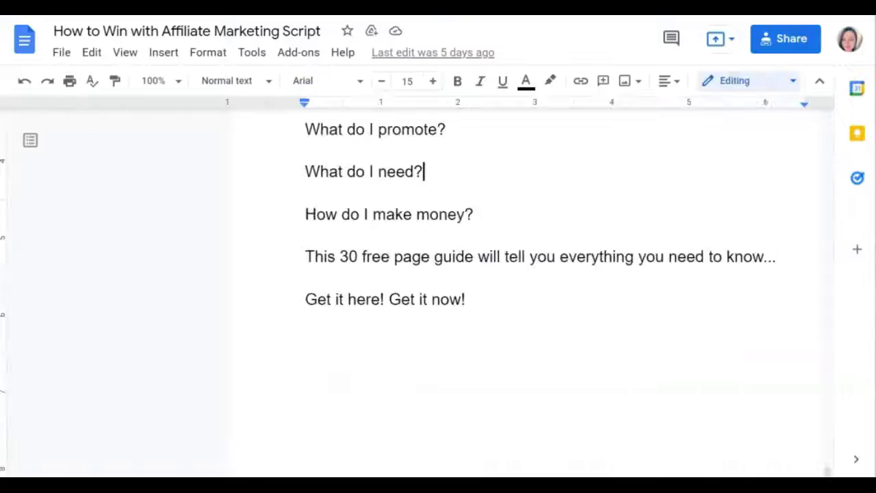
scroll(504, 278, "up", 10)
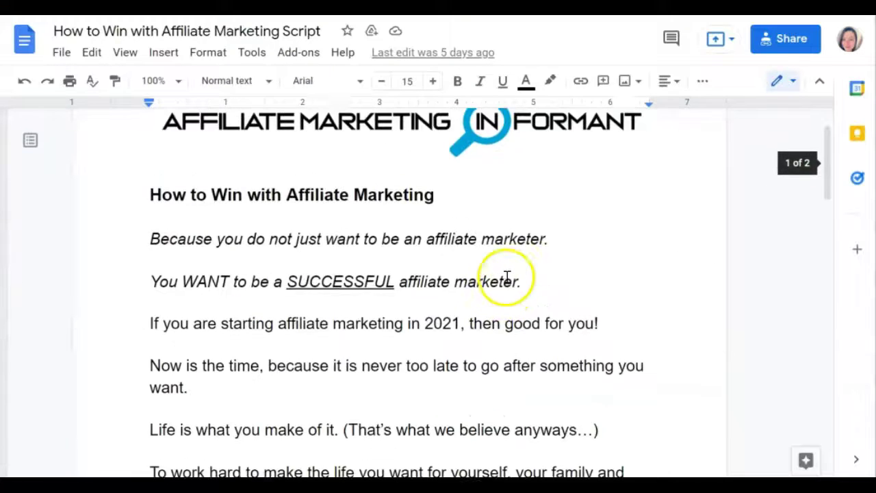
left_click_drag(146, 267, 430, 266)
right_click(399, 271)
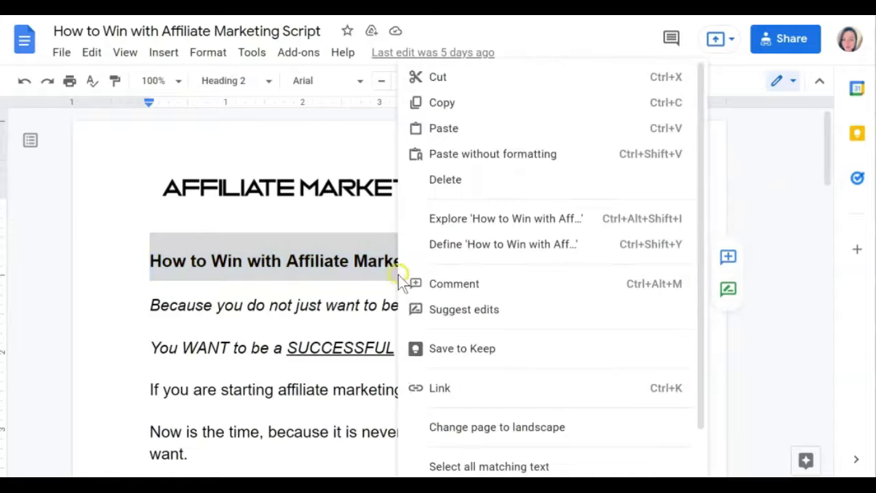
left_click(442, 104)
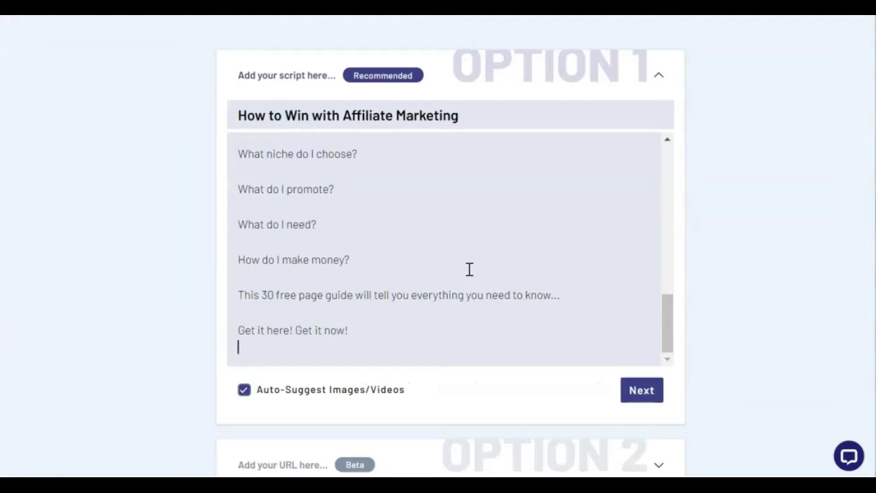
Check the pasted headline and story text in InVideo, and generate the storyboard with Auto-Suggest Images/Videos enabled.
scroll(469, 270, "up", 15)
scroll(469, 274, "down", 5)
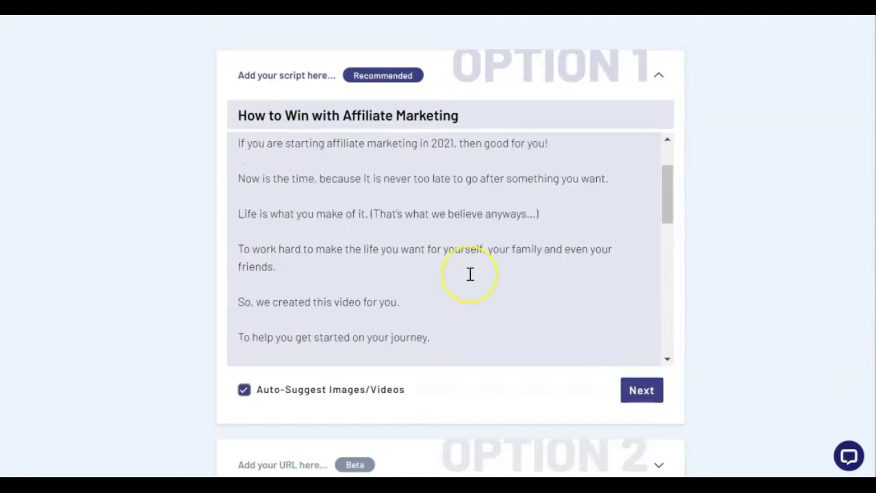
scroll(470, 274, "down", 10)
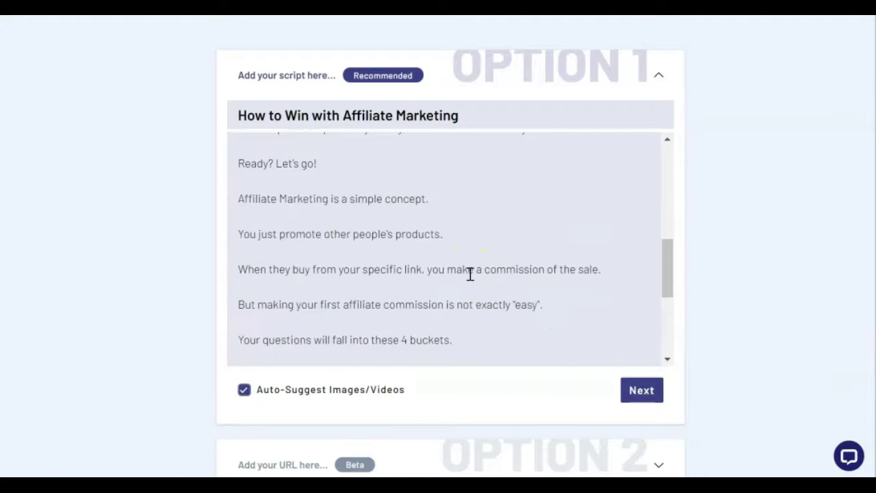
scroll(470, 274, "down", 1)
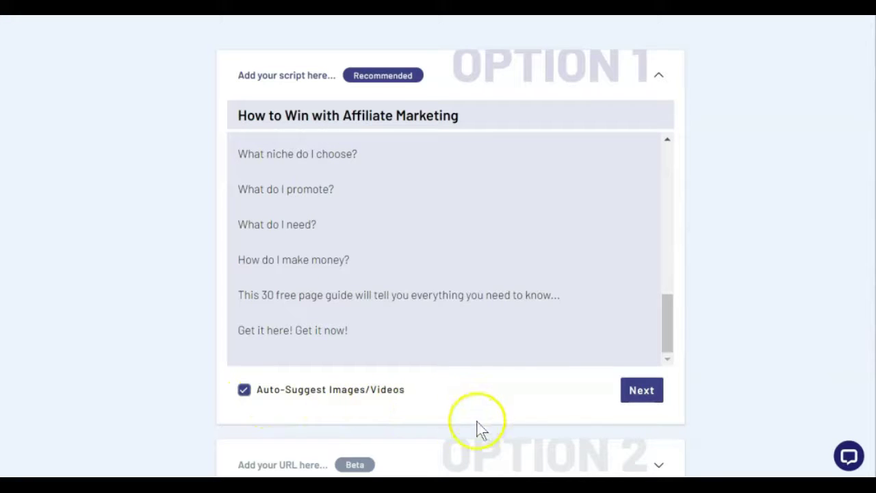
left_click(651, 403)
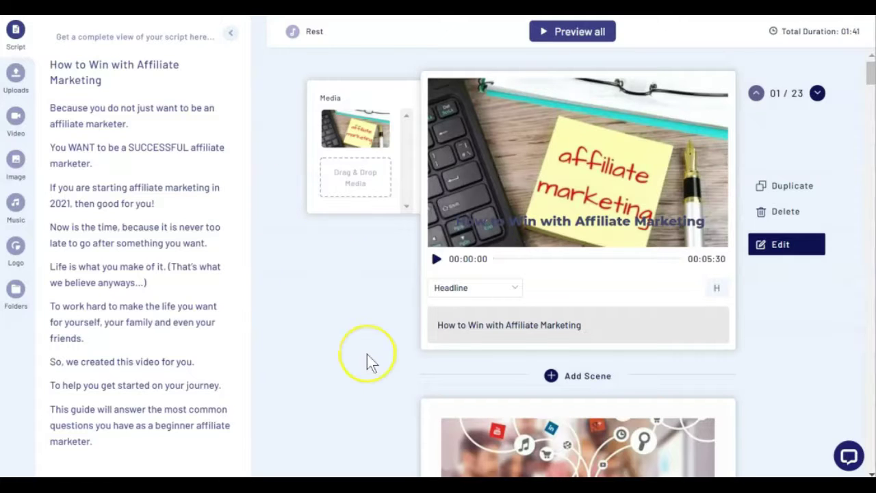
Review the suggested media and text of every storyboard scene, from the headline scene to "Get it here! Get it now!".
scroll(367, 354, "down", 6)
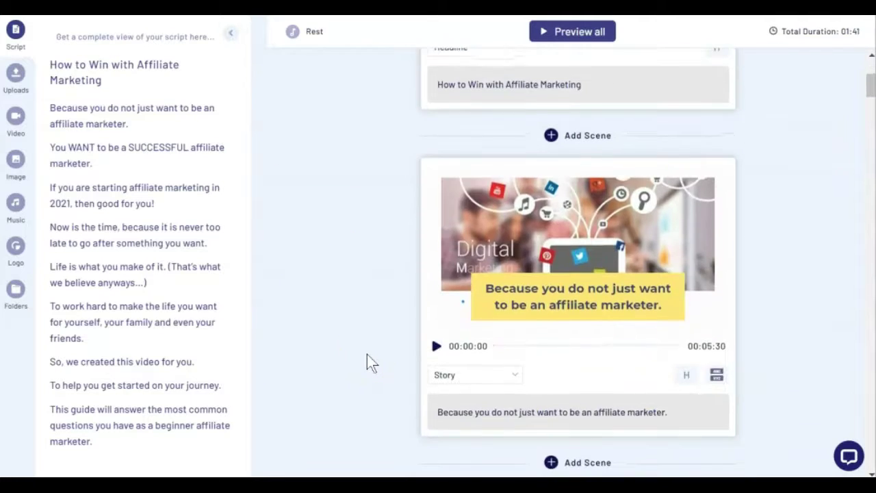
scroll(368, 353, "down", 7)
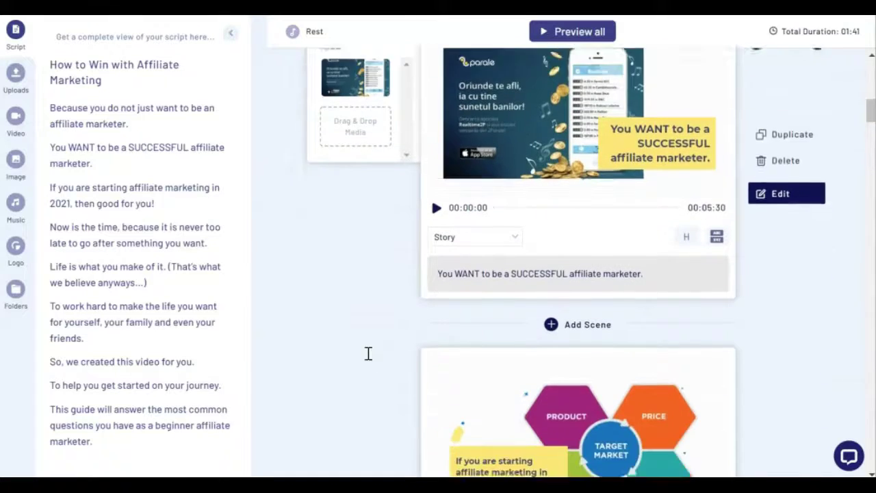
scroll(369, 353, "down", 6)
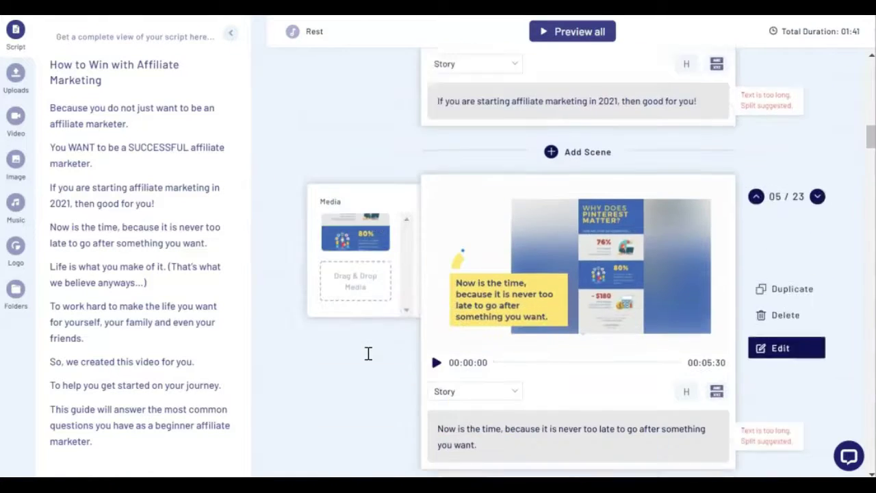
scroll(367, 356, "down", 4)
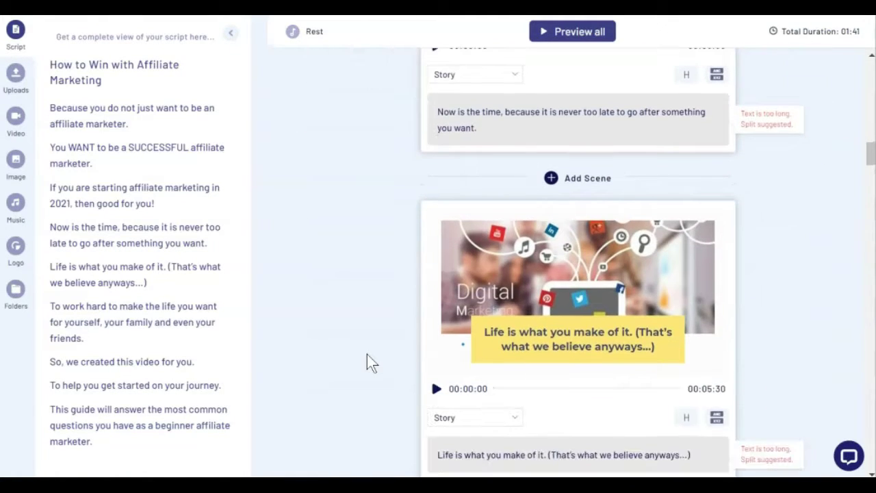
scroll(367, 360, "down", 1)
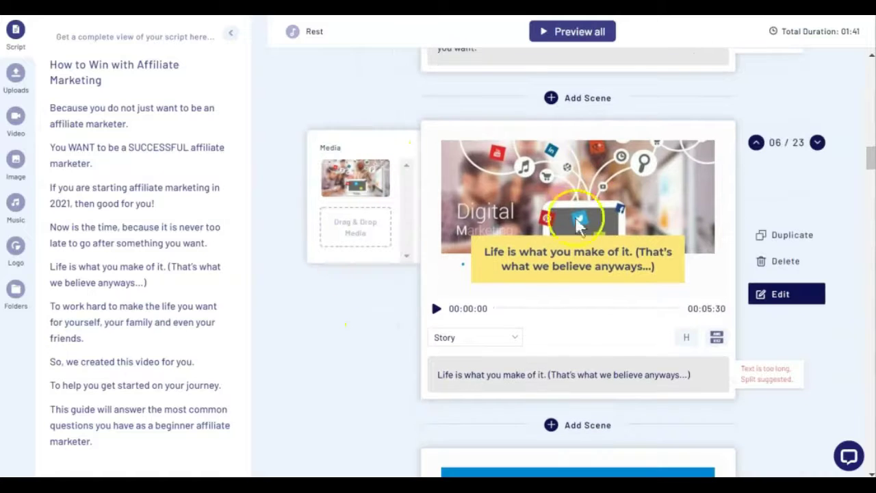
scroll(359, 318, "down", 3)
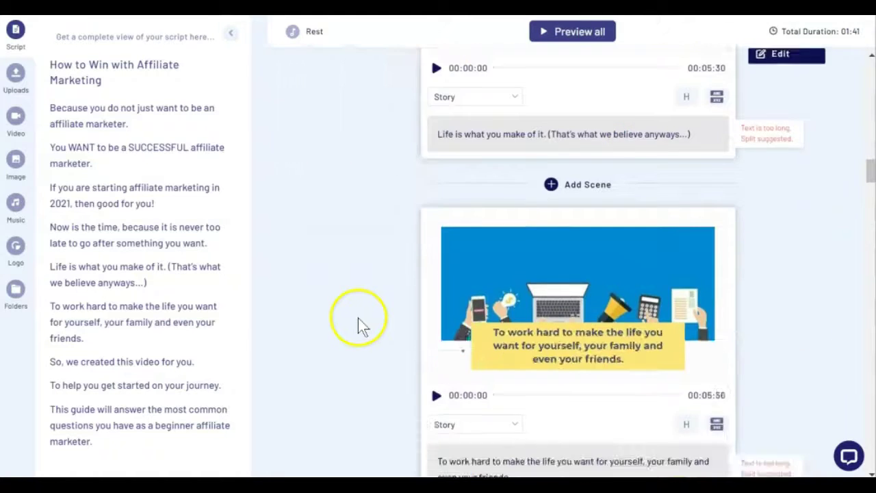
scroll(358, 317, "up", 2)
scroll(541, 206, "down", 8)
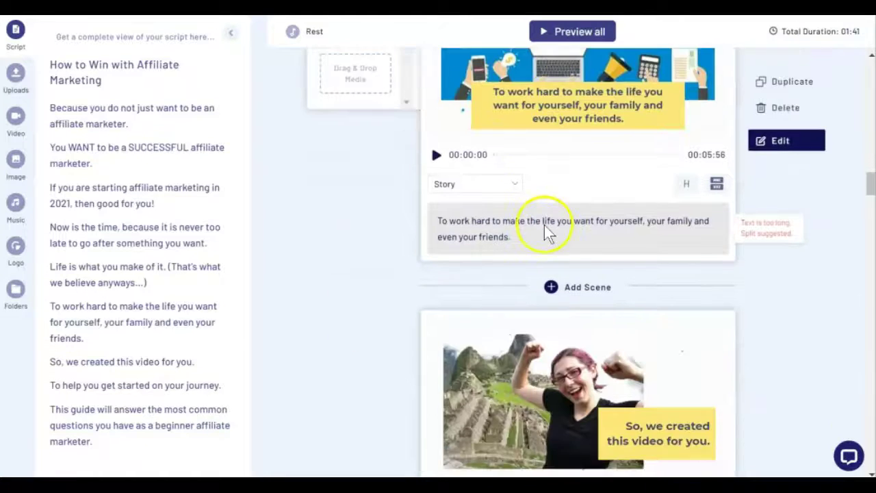
scroll(545, 226, "down", 15)
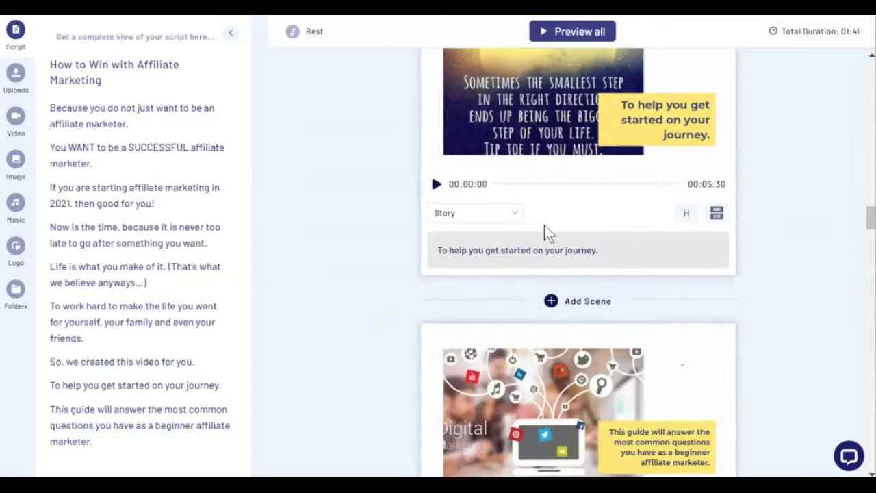
scroll(541, 230, "down", 10)
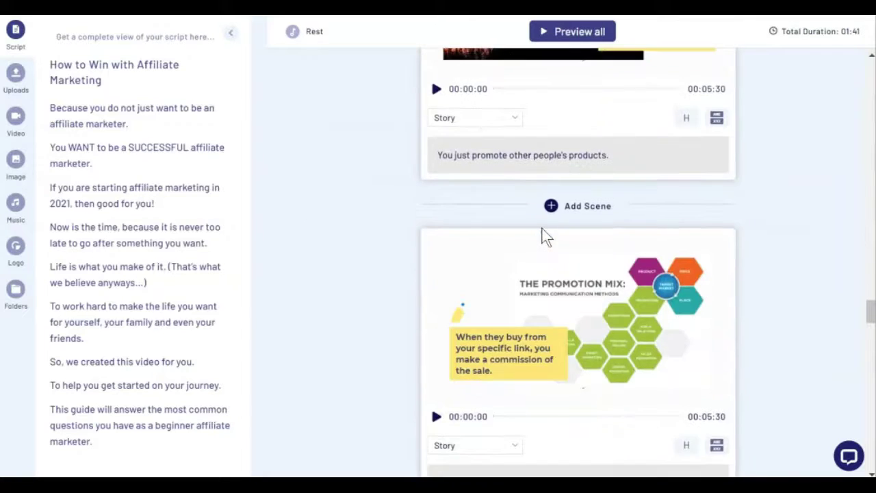
scroll(542, 233, "down", 4)
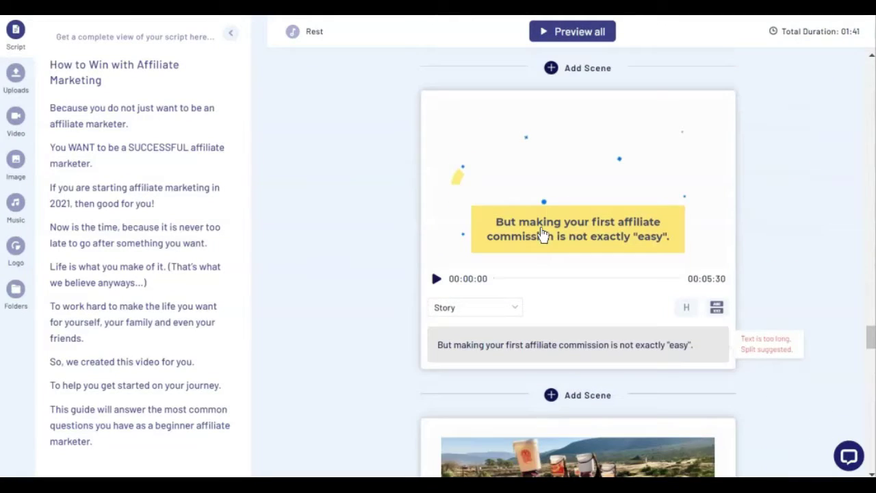
scroll(543, 234, "down", 6)
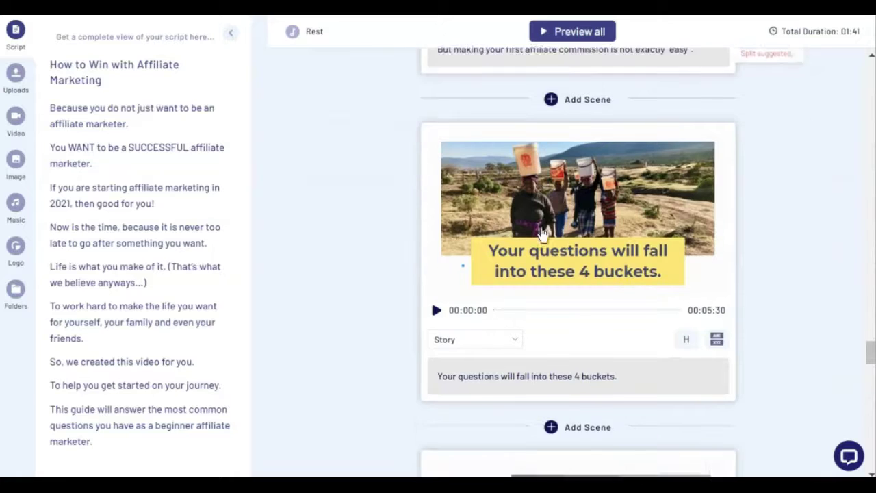
scroll(543, 234, "down", 10)
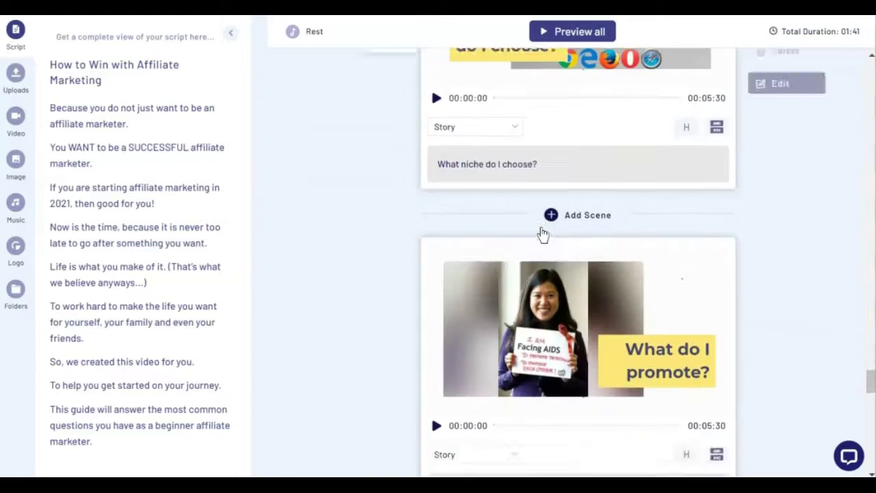
scroll(543, 235, "down", 10)
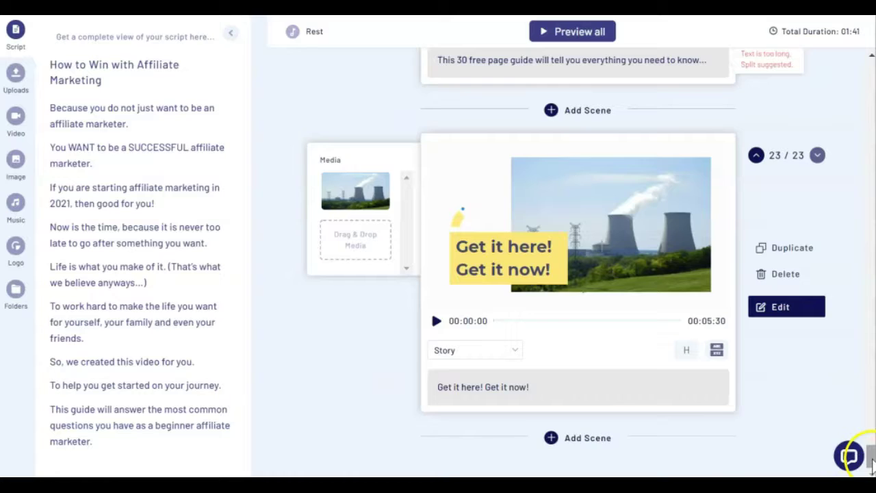
Return to the start of the storyboard and examine the editing and text-splitting options of the first two scenes.
left_click(871, 426)
left_click_drag(870, 426, 868, 60)
mouse_move(697, 120)
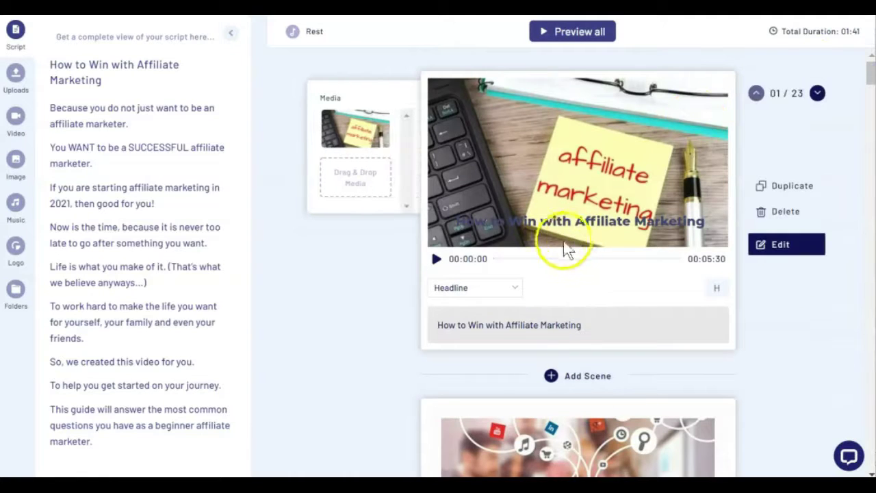
scroll(534, 248, "up", 1)
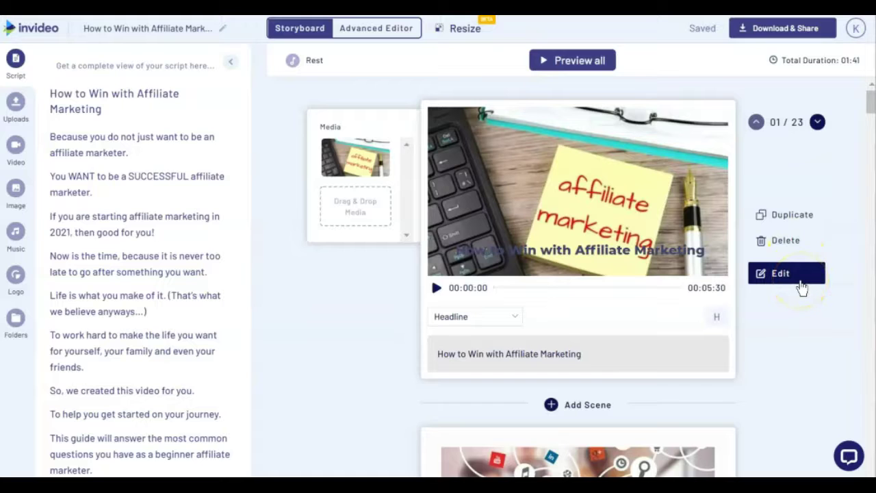
scroll(771, 361, "down", 5)
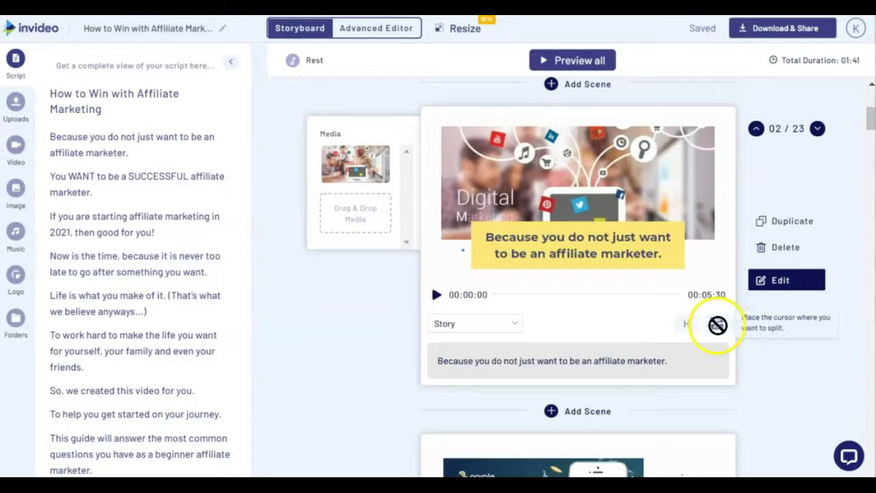
Check the storyboard scenes for text split suggestions and examine the available text types for the headline scene.
scroll(718, 325, "down", 7)
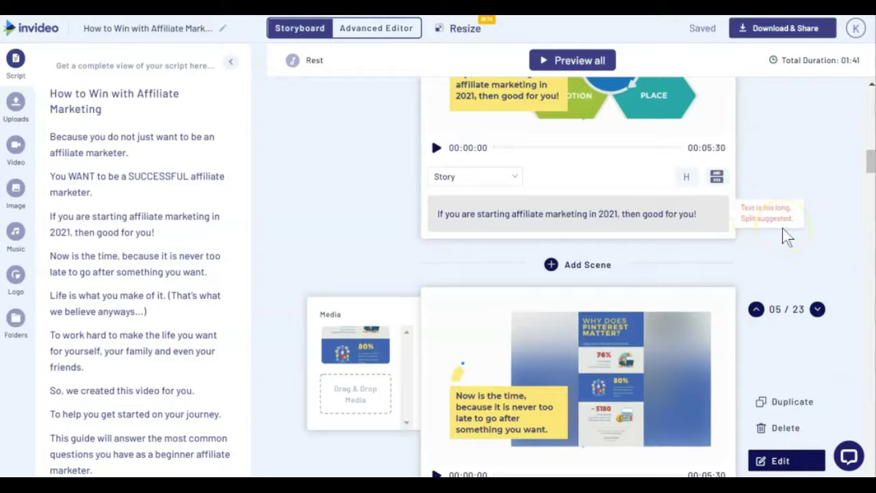
left_click(505, 319)
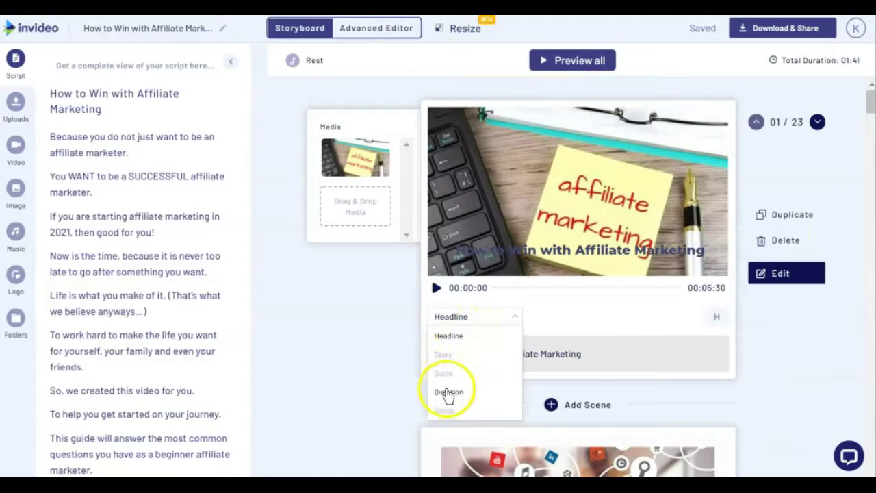
left_click(489, 315)
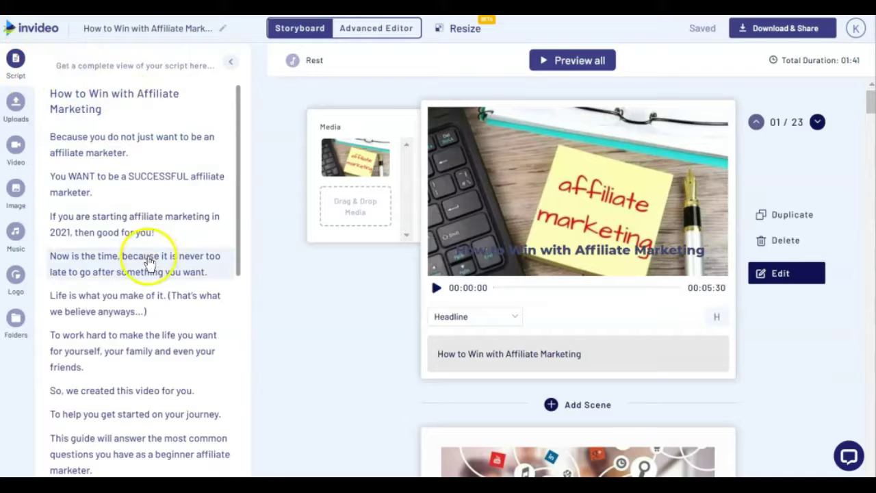
Read through the full script overview and look over the uploaded media and supported file types.
scroll(171, 428, "down", 3)
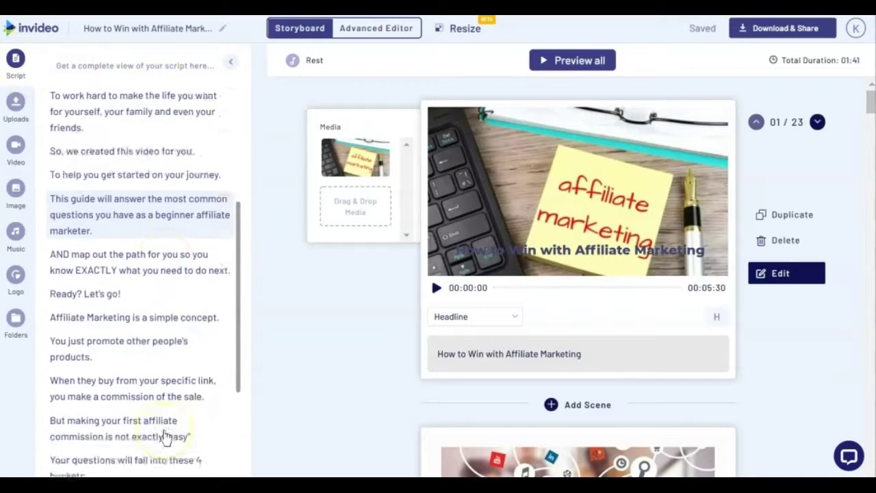
scroll(137, 308, "up", 4)
left_click(16, 101)
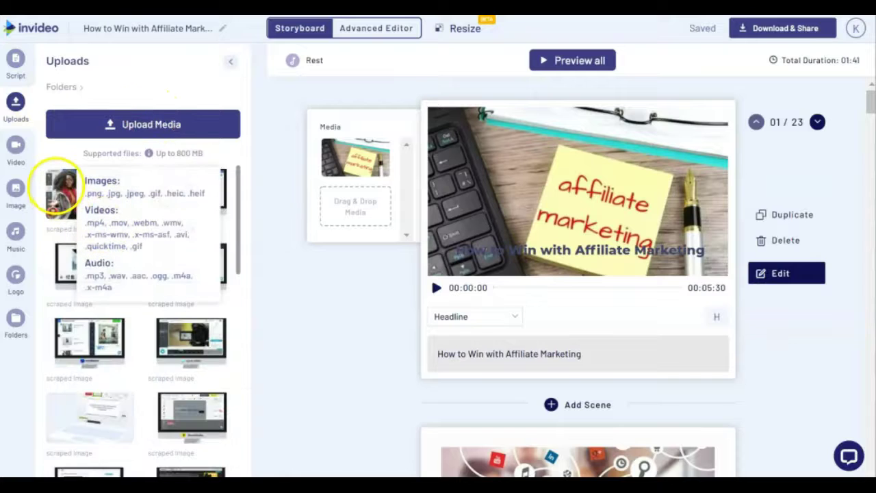
Examine the stock video library, switching the iStock and Premium Media result filters off and back on.
left_click(16, 146)
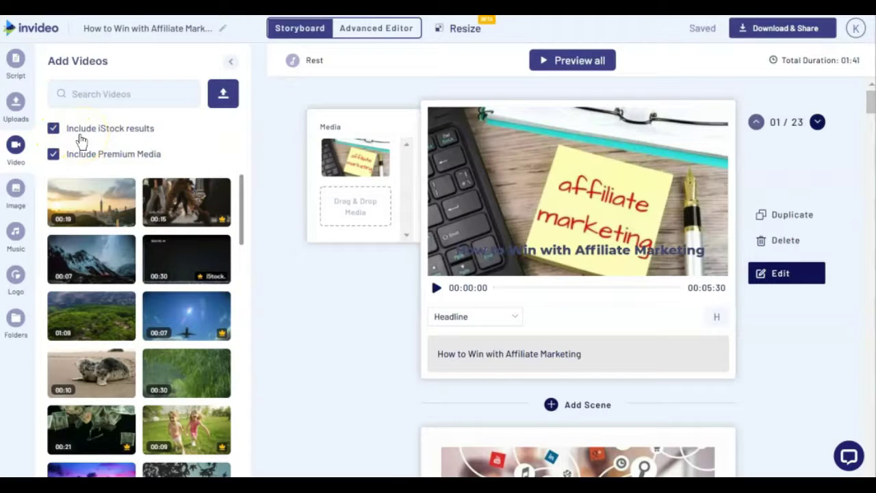
left_click(54, 130)
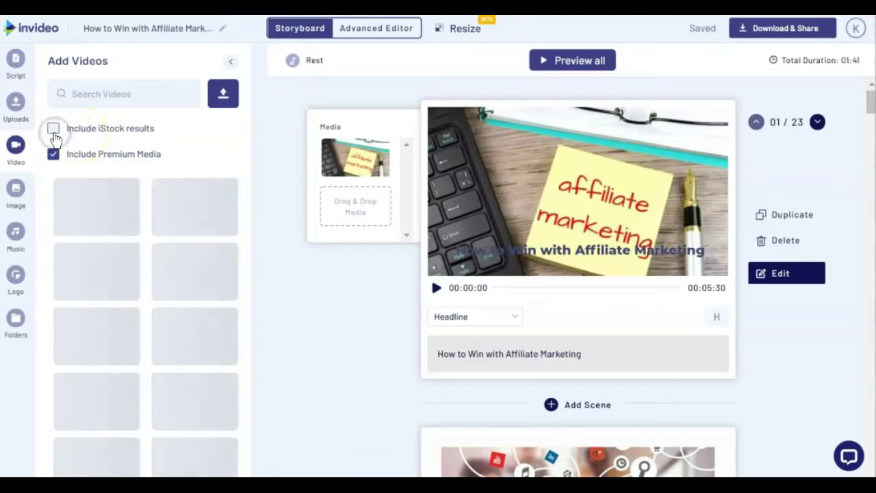
left_click(54, 130)
left_click(54, 155)
left_click(54, 154)
Examine the stock image library, switching the bing.com result filter on and off again.
left_click(16, 198)
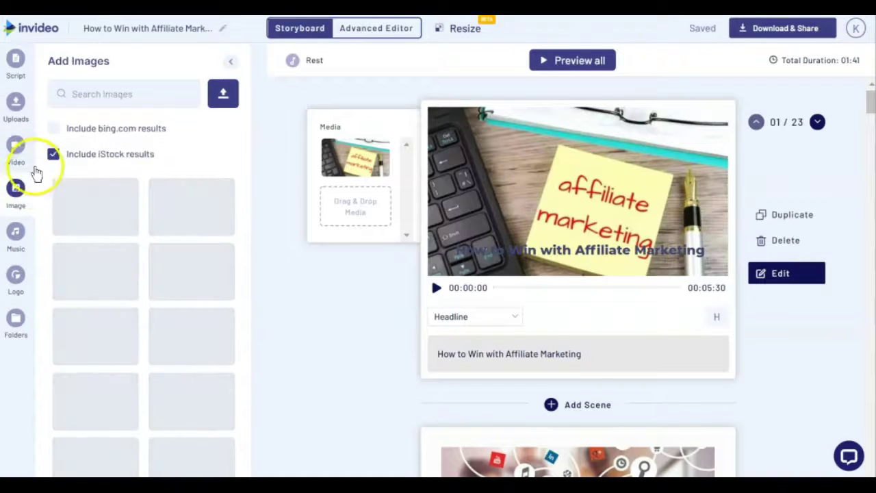
left_click(53, 130)
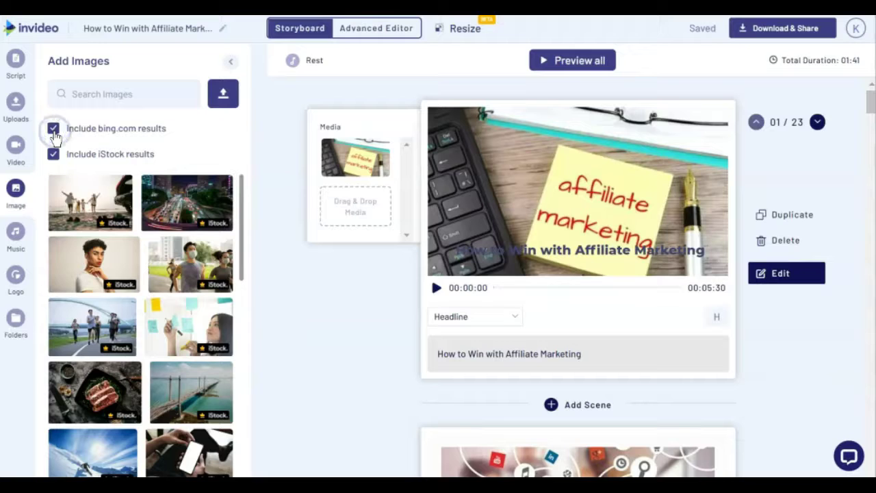
left_click(54, 133)
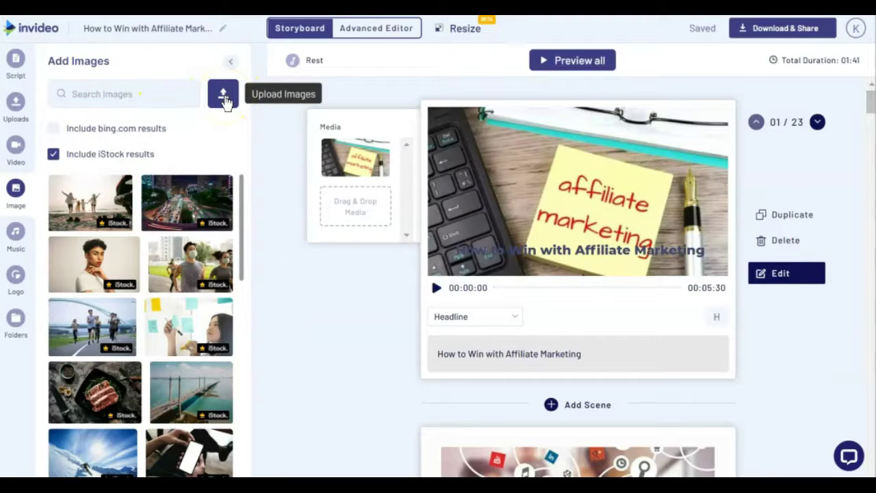
Browse the music library's genres, moods and sound effects.
left_click(14, 239)
scroll(130, 275, "down", 10)
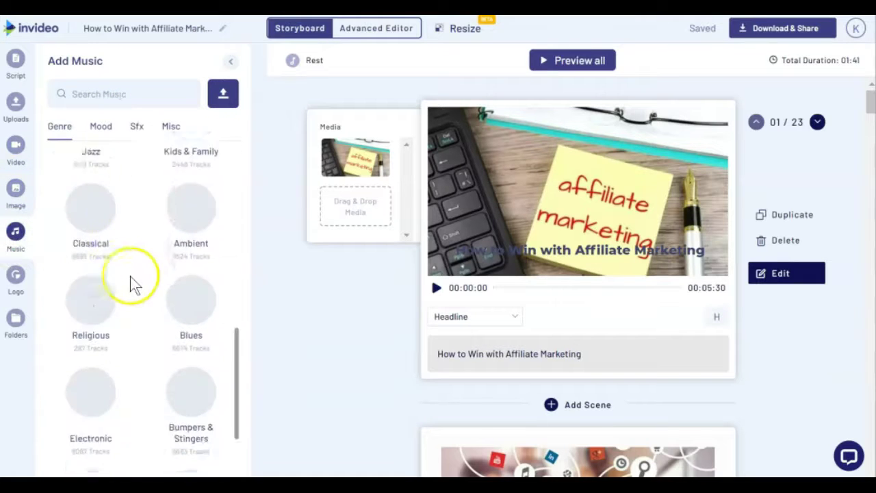
scroll(130, 276, "up", 10)
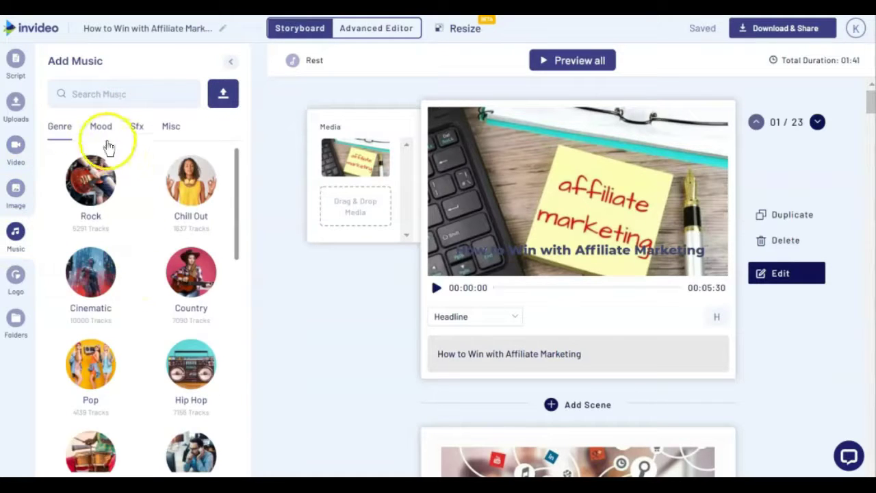
left_click(101, 130)
left_click(138, 130)
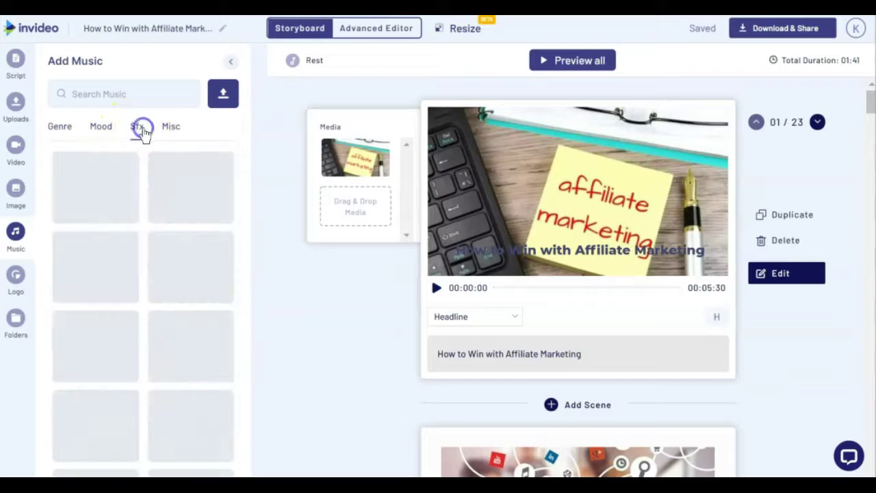
Look over the logo upload option and review the account's Brand Presets settings, from brand name to end clips.
left_click(16, 274)
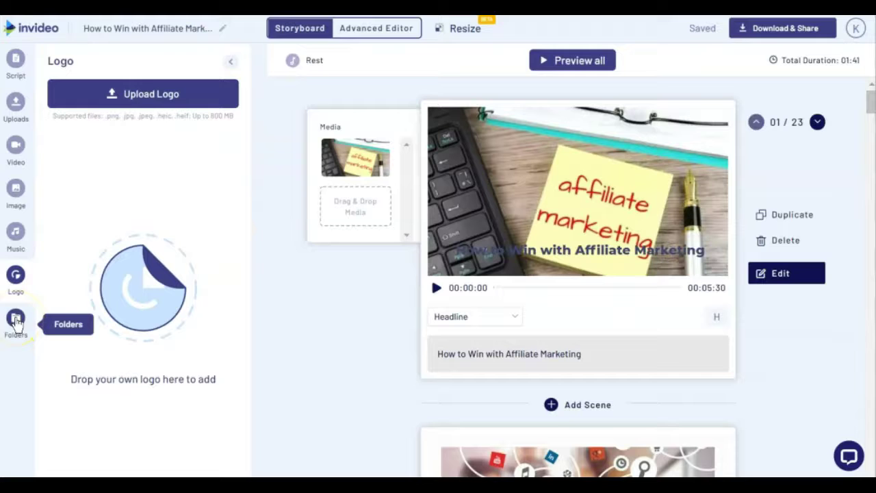
left_click(856, 31)
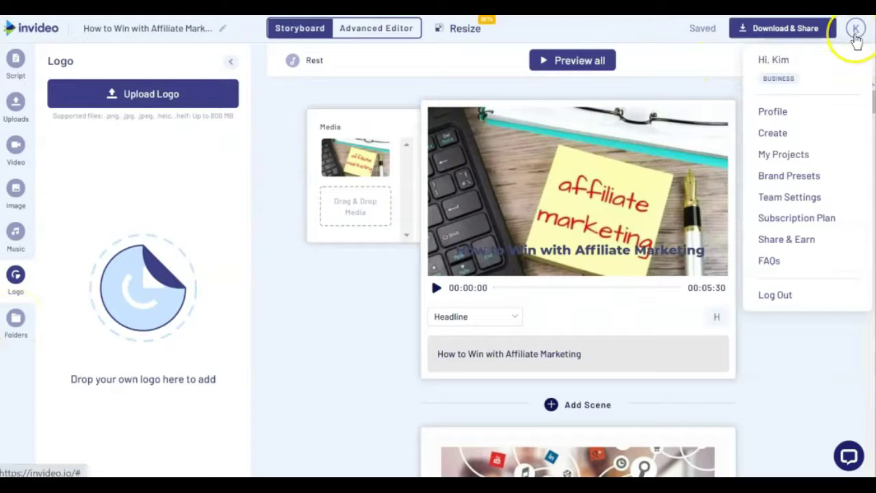
left_click(814, 181)
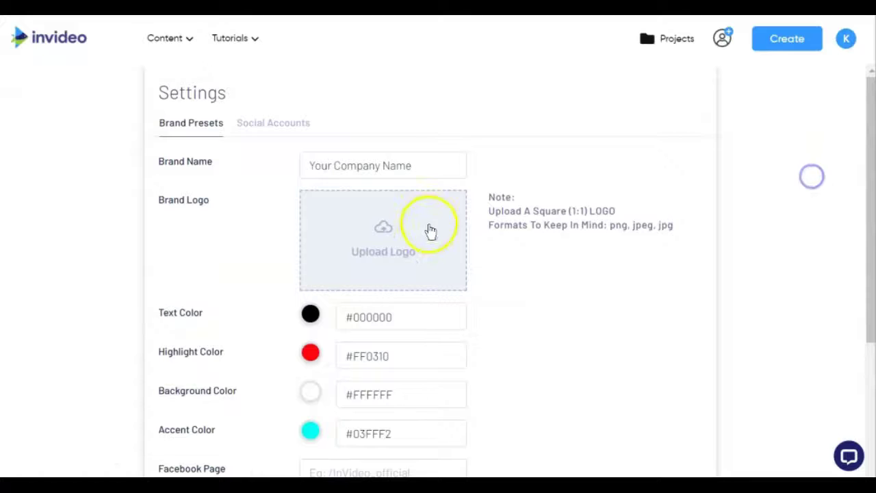
scroll(507, 346, "down", 4)
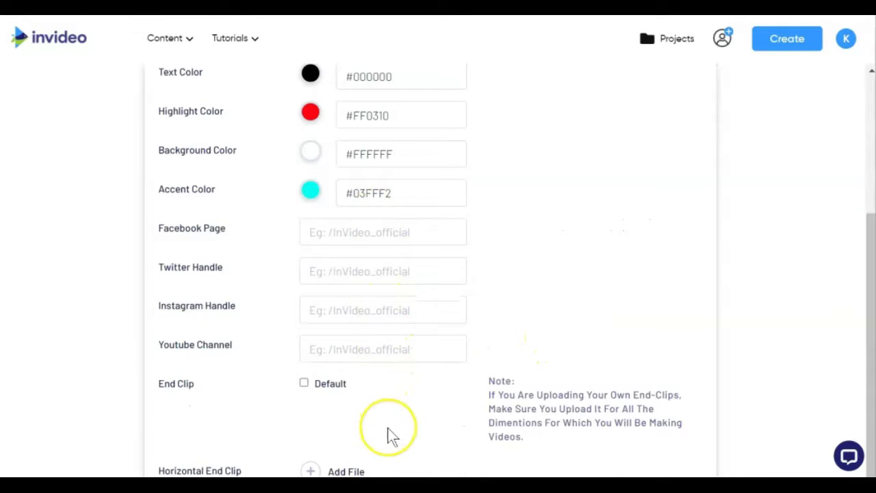
scroll(442, 417, "up", 4)
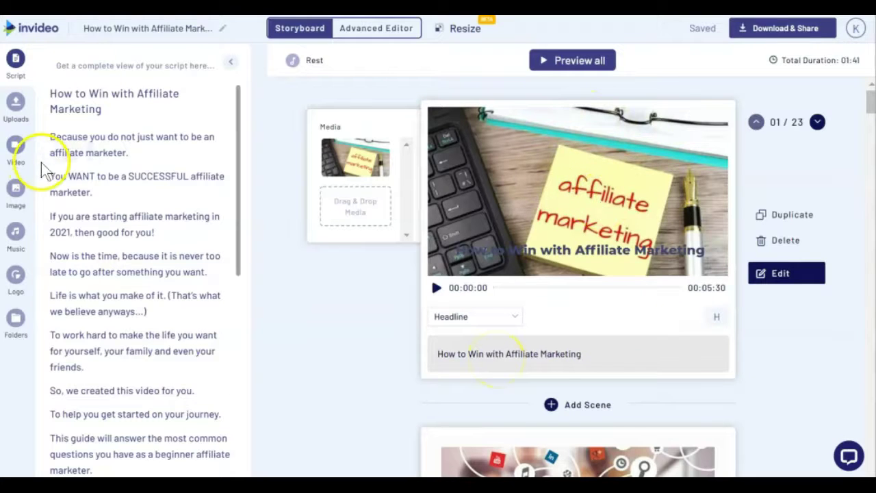
Highlight the word "Win" in the headline scene's text.
left_click(470, 353)
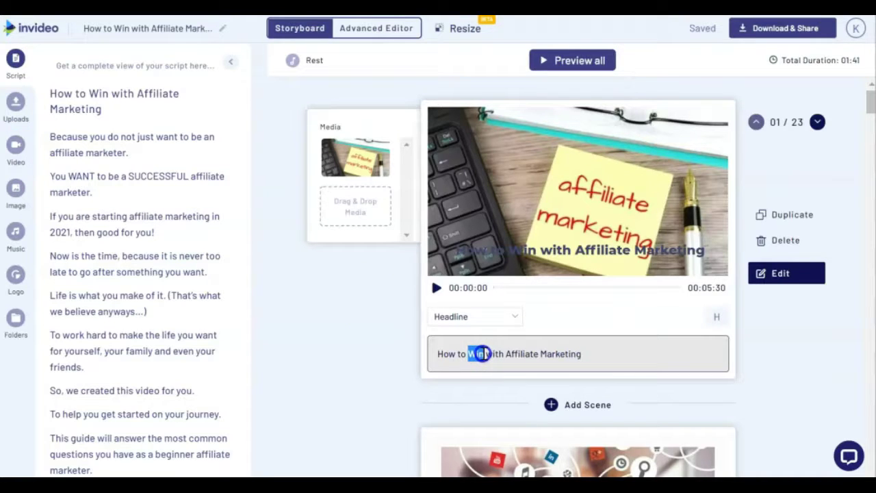
left_click_drag(483, 353, 485, 354)
left_click(394, 333)
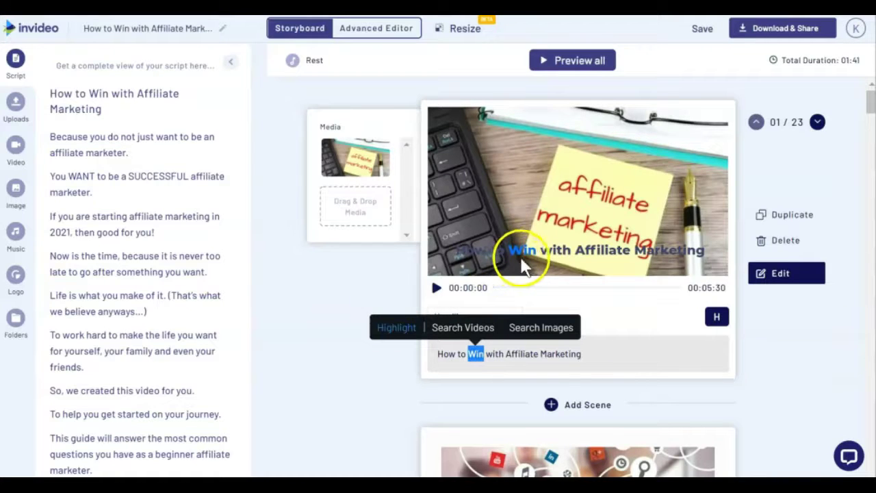
Search the stock video library for "win" to find a clip for the headline scene.
left_click(478, 330)
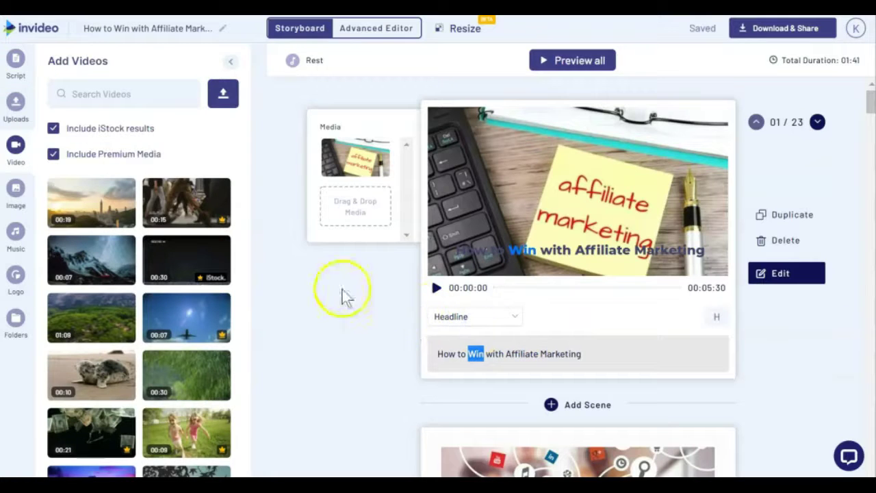
left_click(110, 94)
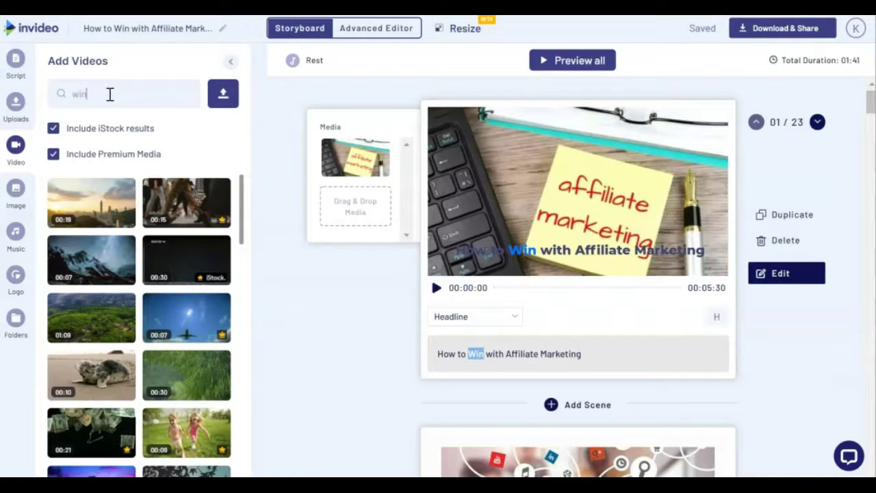
left_click(80, 94)
key("Return")
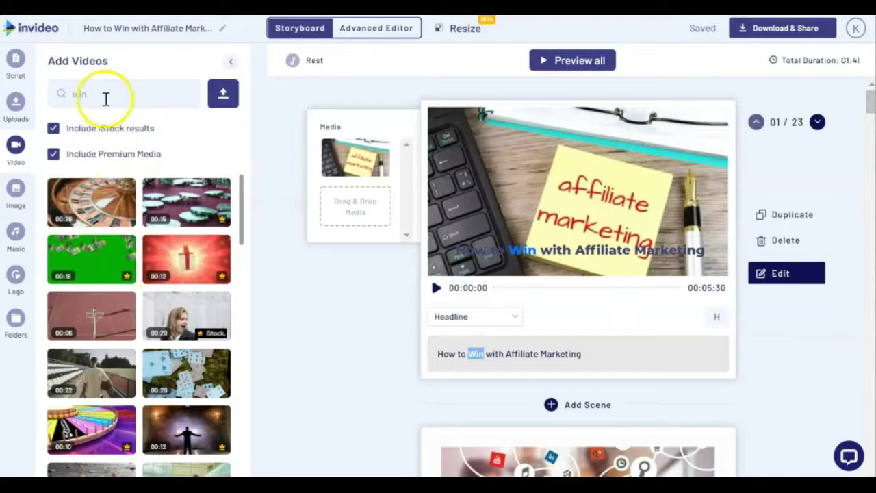
Add the 8-second clip of the cheering businessman to the headline scene's media, trimmed to an out time of 00:06:50.
mouse_move(220, 218)
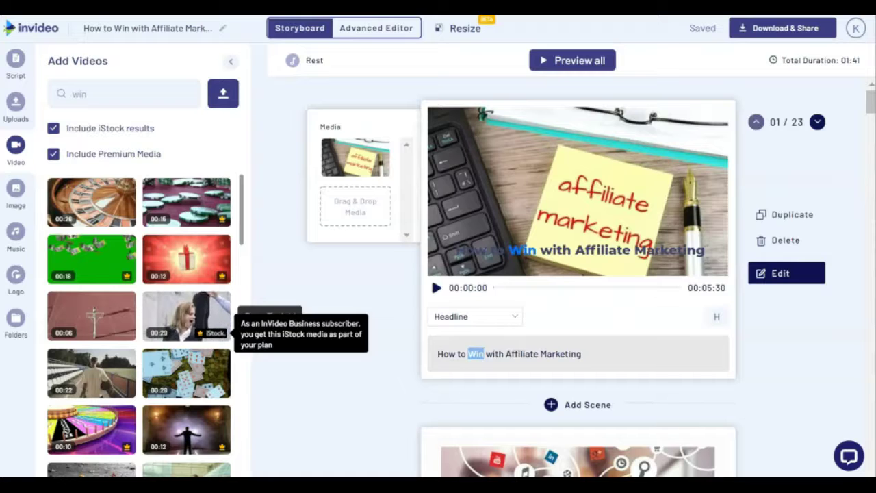
scroll(186, 329, "down", 2)
scroll(187, 342, "down", 2)
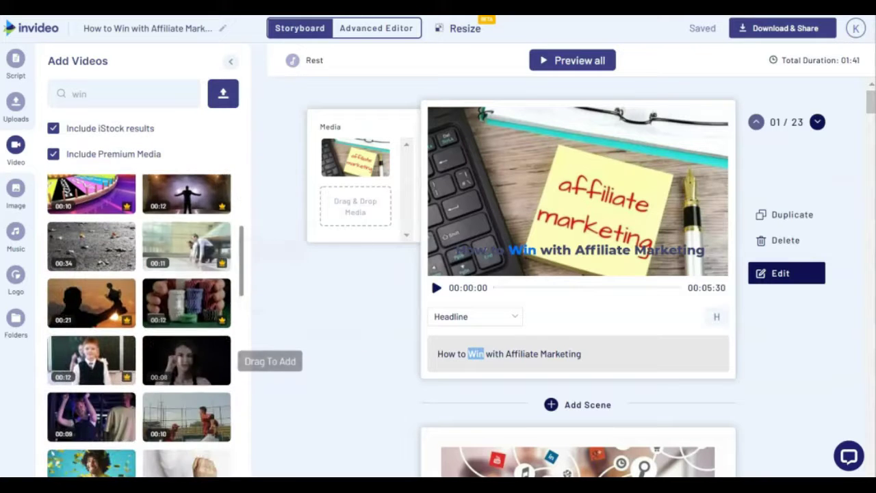
scroll(186, 342, "down", 2)
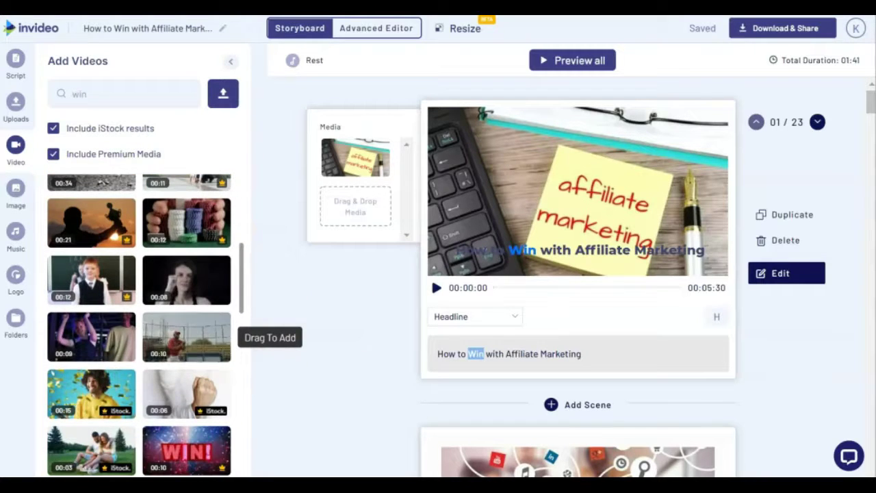
scroll(186, 329, "down", 2)
scroll(186, 322, "down", 2)
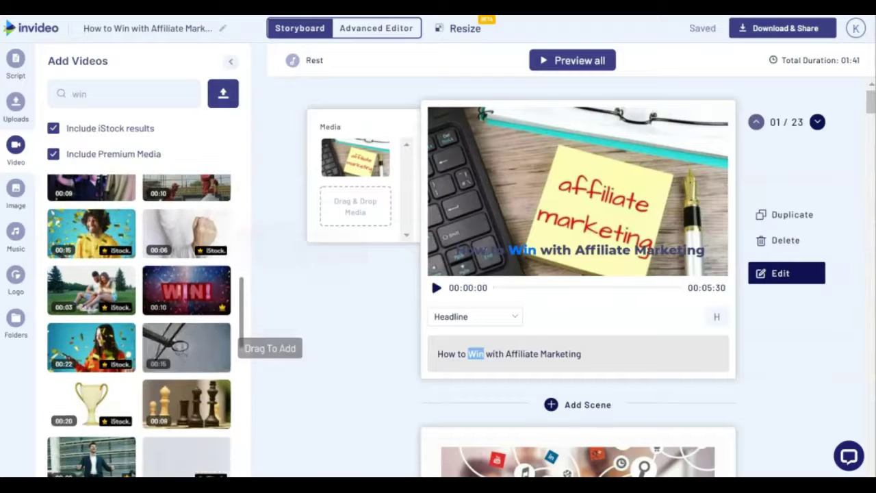
scroll(187, 322, "down", 2)
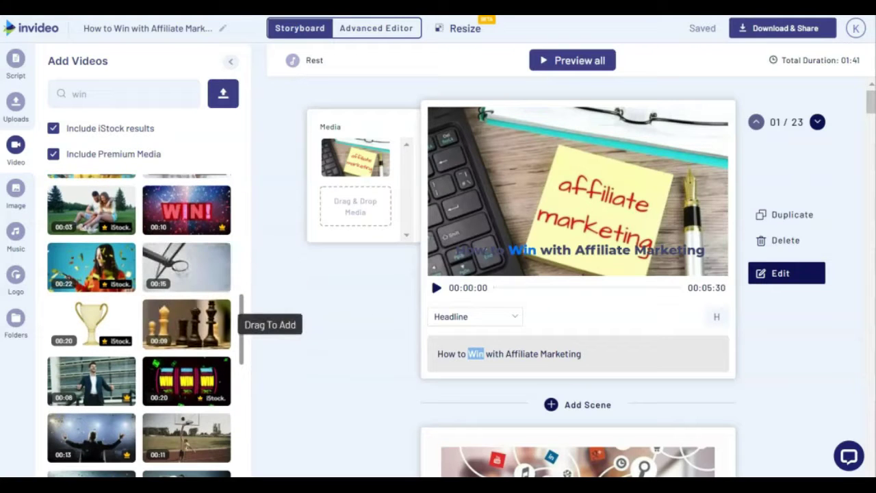
scroll(186, 322, "down", 2)
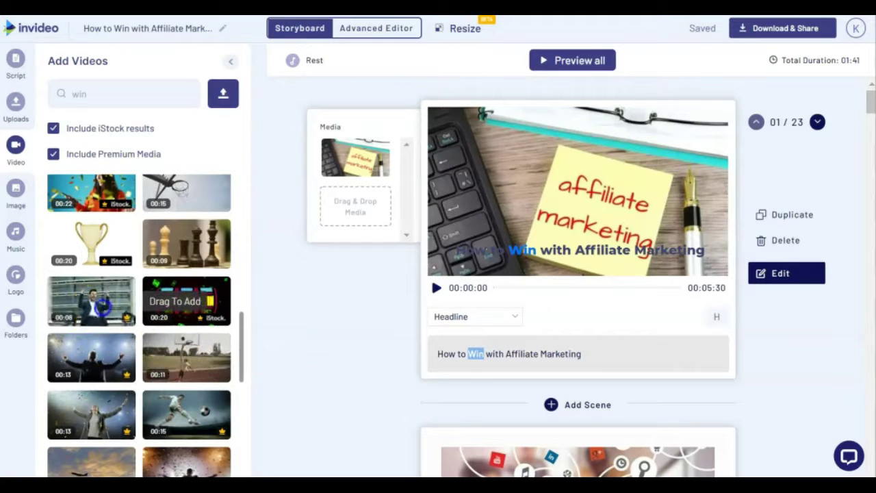
left_click_drag(103, 307, 361, 211)
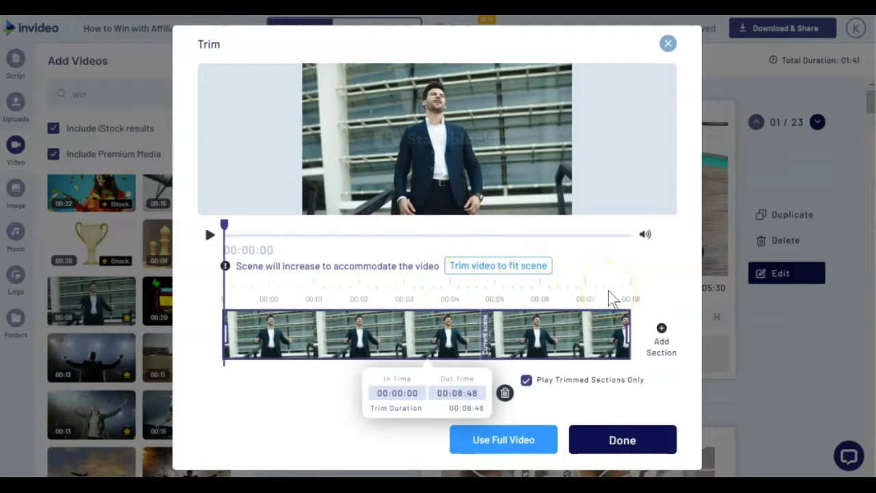
left_click_drag(628, 335, 537, 335)
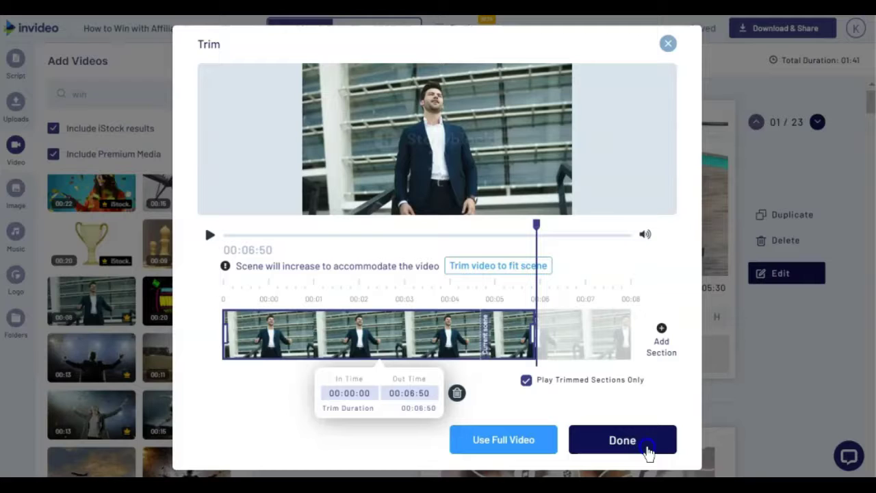
left_click(622, 440)
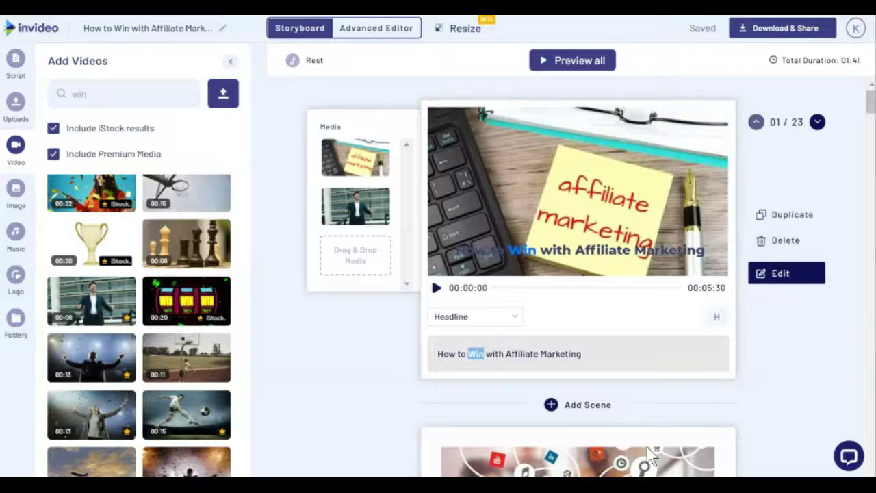
Remove the original affiliate marketing image from the headline scene's media and open the scene for detailed editing.
mouse_move(379, 154)
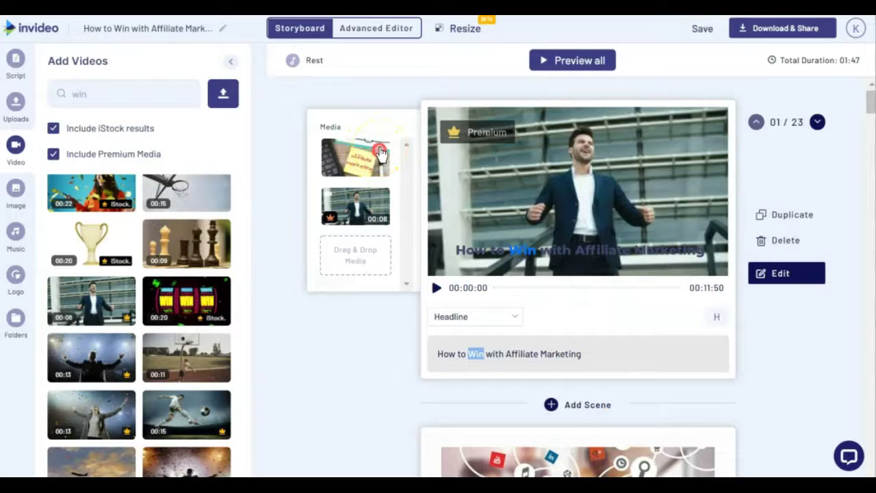
left_click(380, 150)
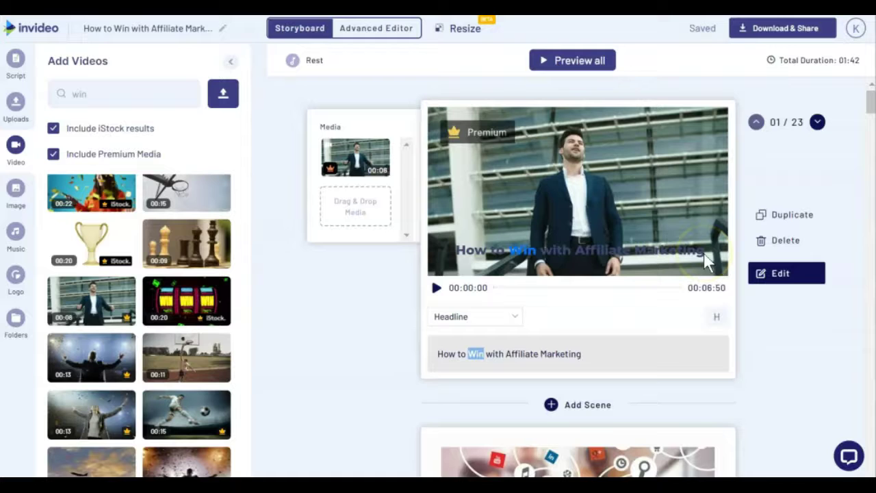
left_click(788, 273)
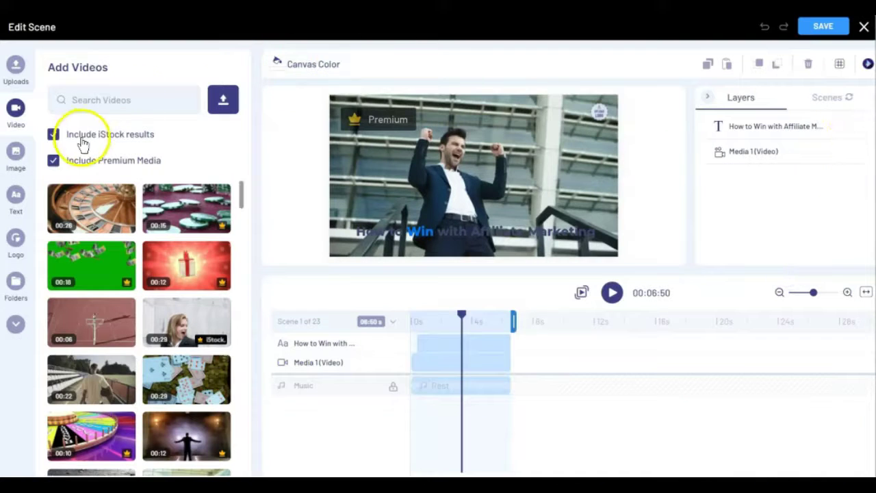
left_click(16, 326)
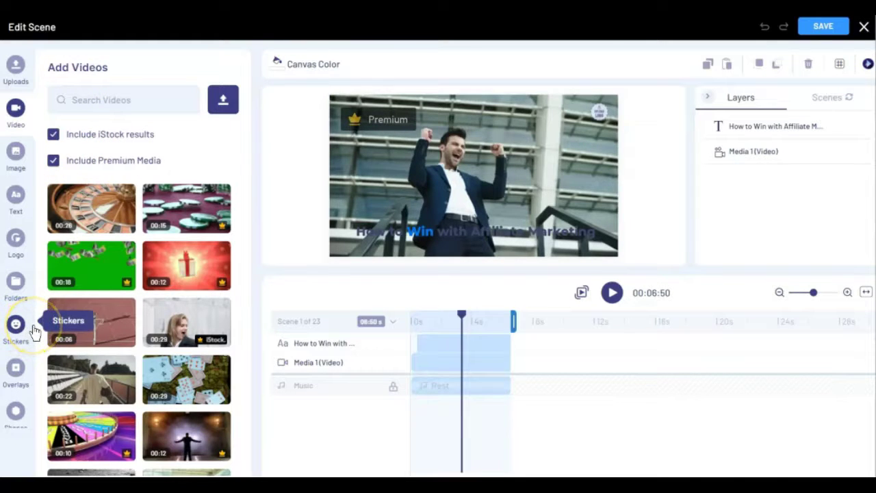
scroll(27, 330, "down", 3)
scroll(26, 339, "down", 3)
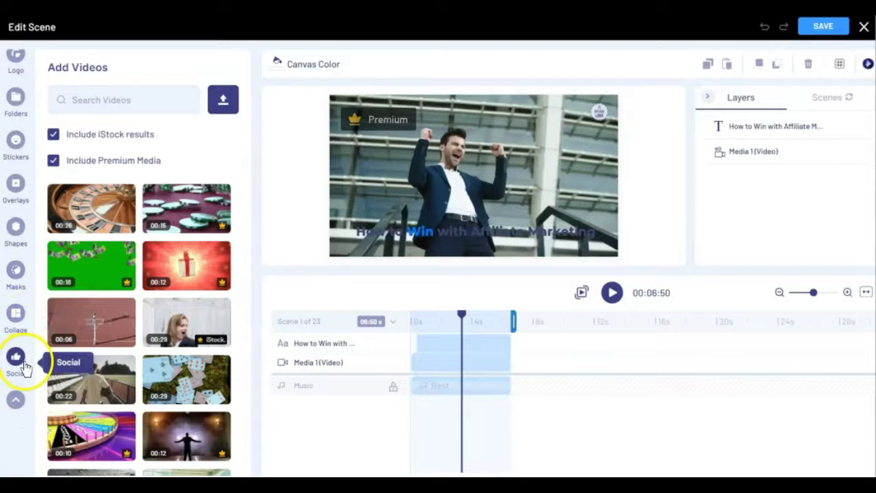
Give the headline text a light blue background fill at 31% opacity.
left_click(457, 234)
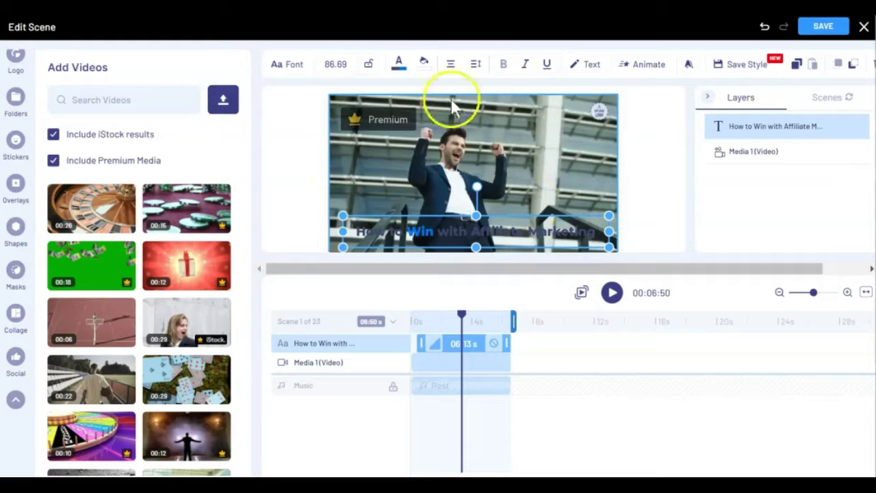
left_click(425, 65)
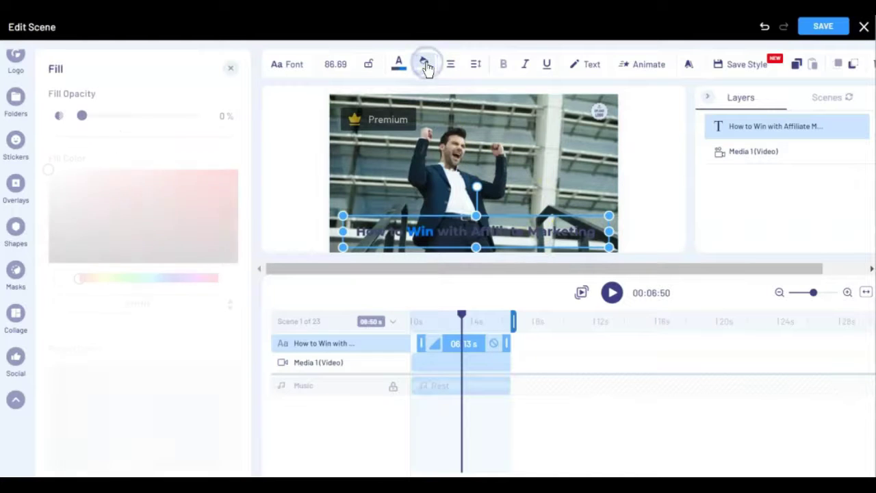
left_click_drag(81, 116, 117, 117)
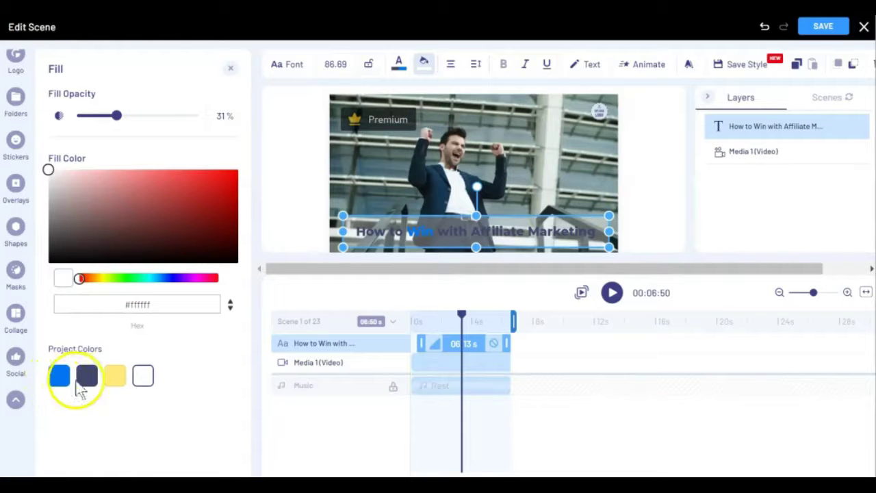
left_click(157, 278)
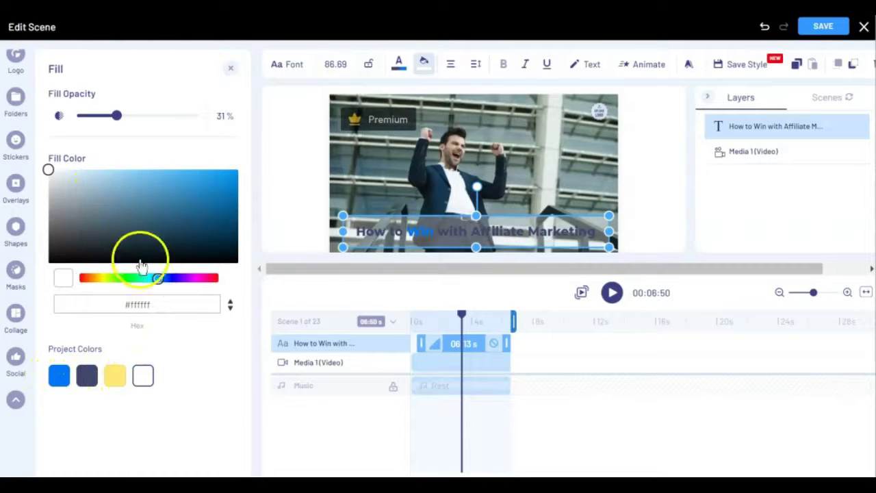
left_click(166, 278)
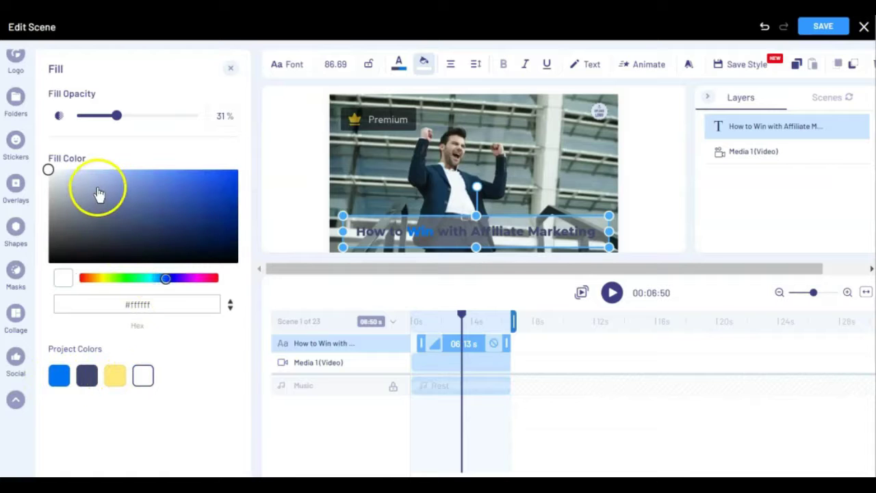
left_click(380, 135)
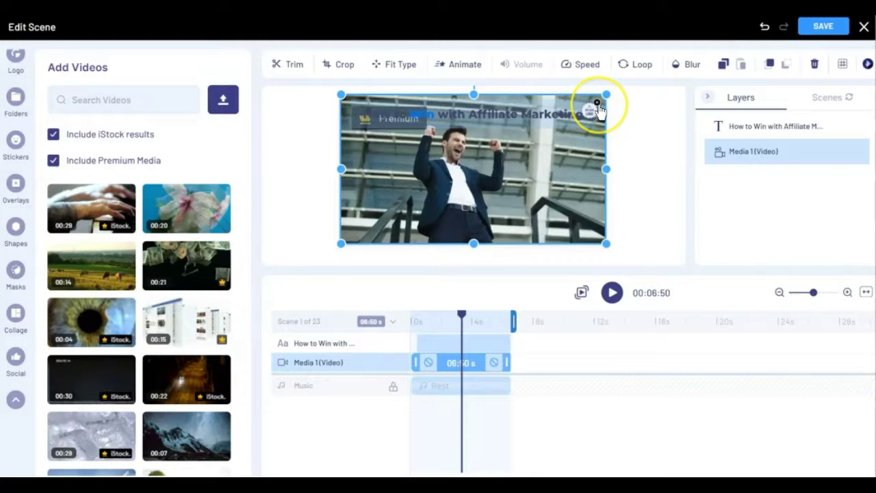
Remove the logo placeholder from all scenes of the project.
left_click(598, 106)
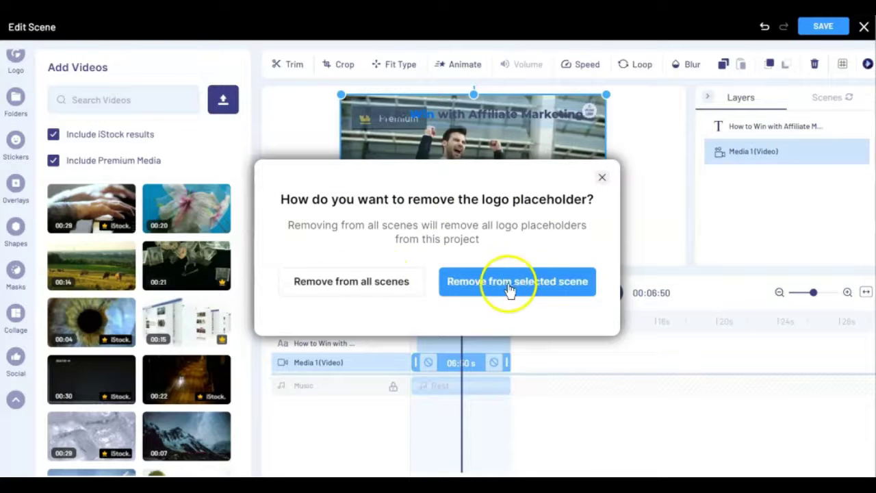
left_click(369, 291)
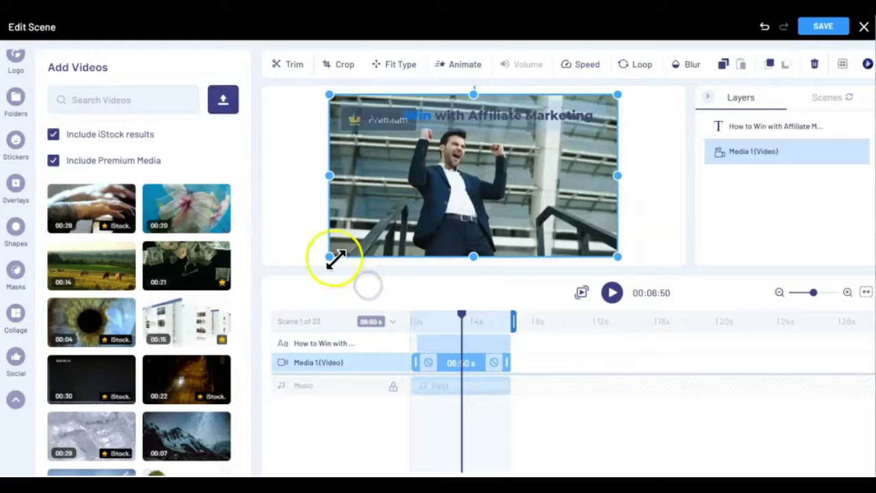
Move the headline text to the middle of the frame over the businessman and save the scene's edits.
left_click_drag(330, 256, 289, 200)
left_click_drag(510, 118, 493, 190)
left_click(411, 147)
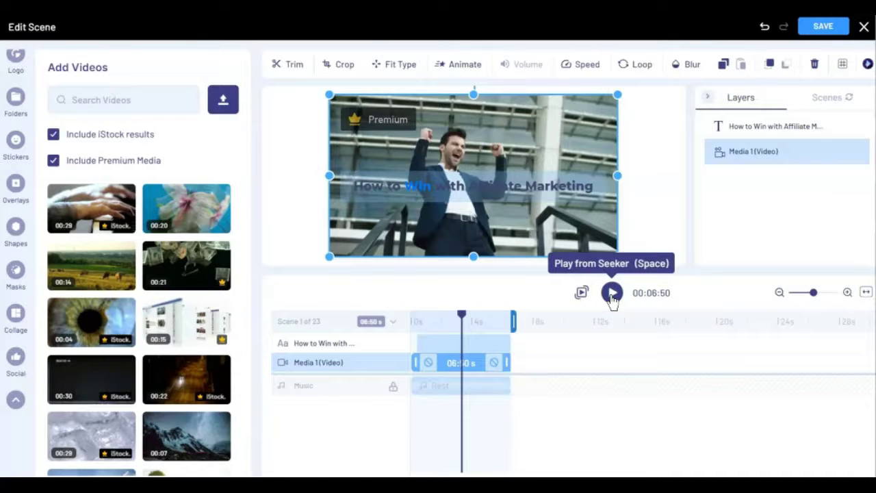
left_click(432, 343)
mouse_move(429, 343)
left_mouse_down()
mouse_move(421, 344)
mouse_move(449, 344)
mouse_move(434, 347)
left_mouse_up()
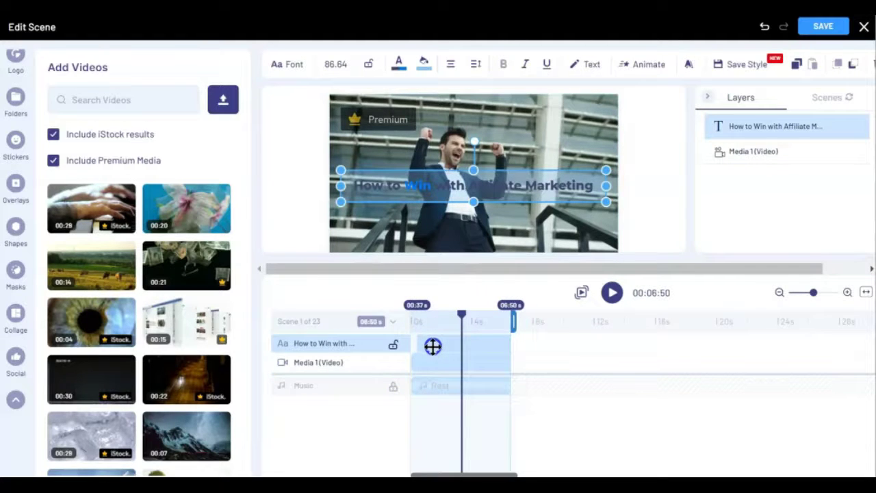
left_click(459, 355)
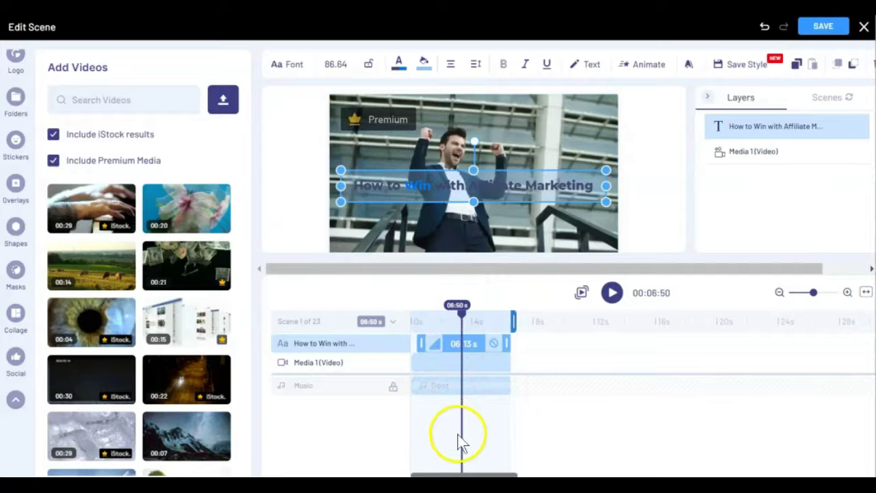
left_click(823, 31)
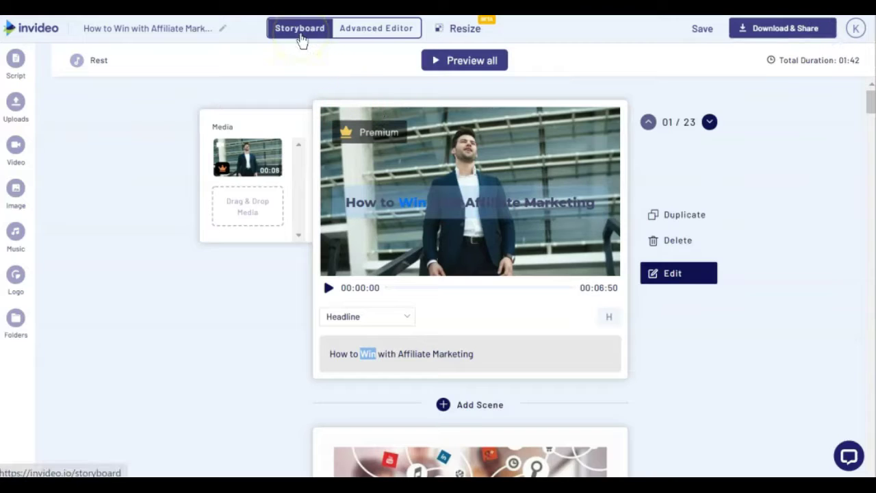
Preview the second scene and highlight the word "just" in its text.
scroll(524, 411, "down", 5)
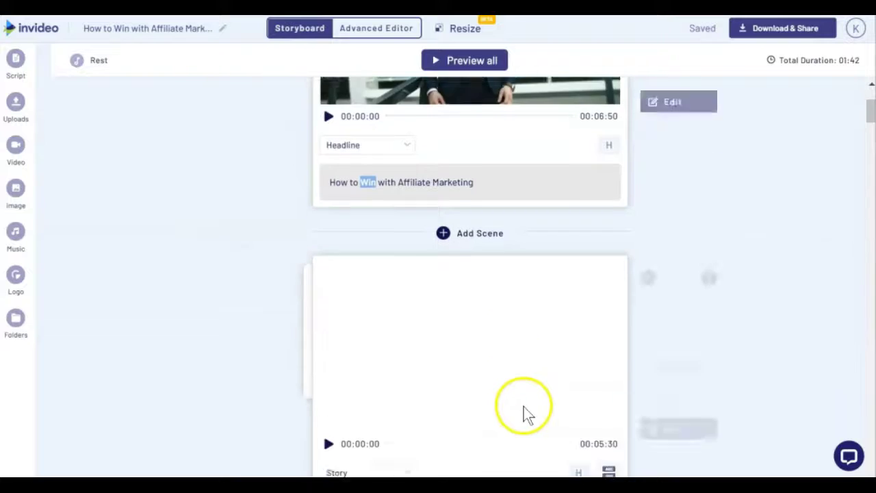
mouse_move(265, 153)
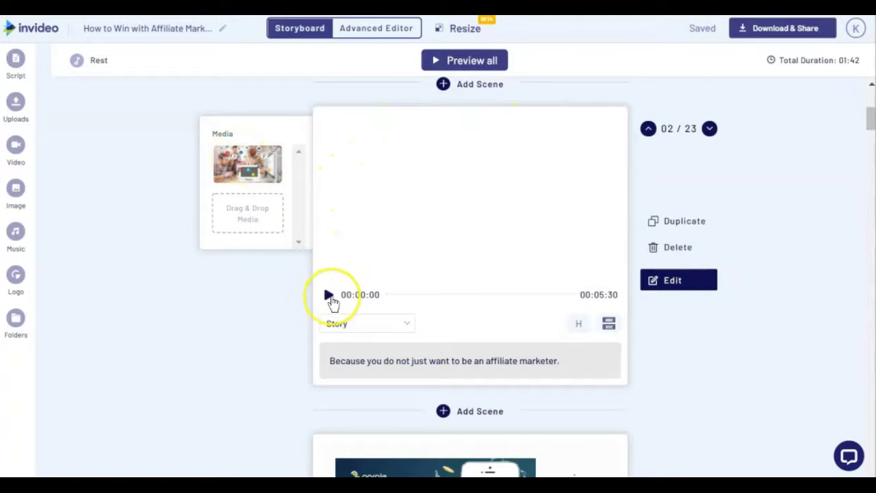
left_click(331, 297)
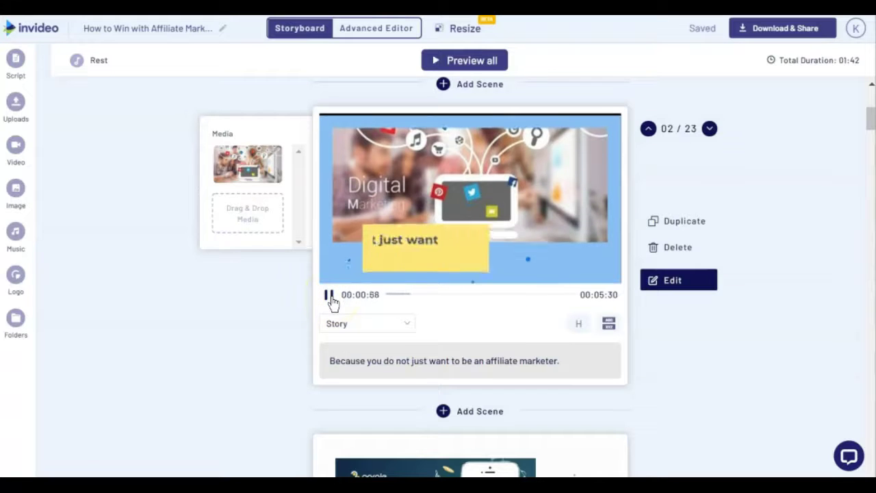
left_click(529, 246)
left_click(414, 363)
double_click(418, 361)
Search the stock video library for "marketer." to find a clip for the second scene.
left_click(16, 144)
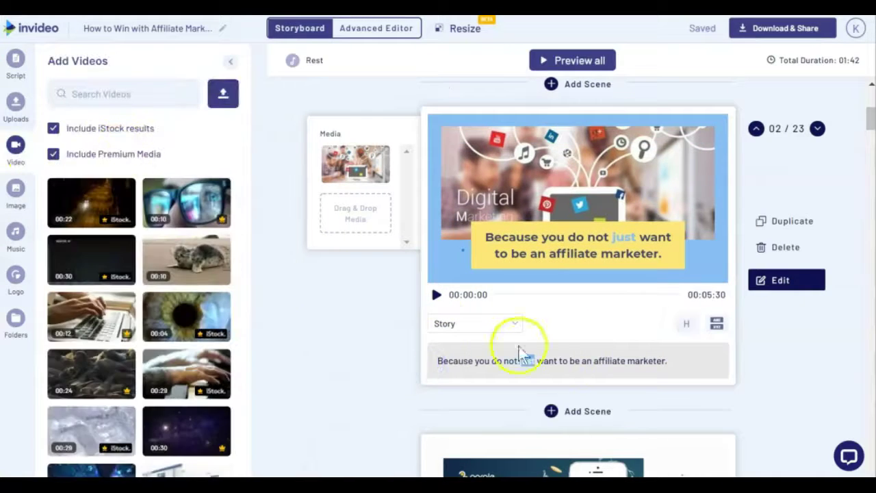
left_click_drag(626, 361, 668, 363)
left_click(620, 335)
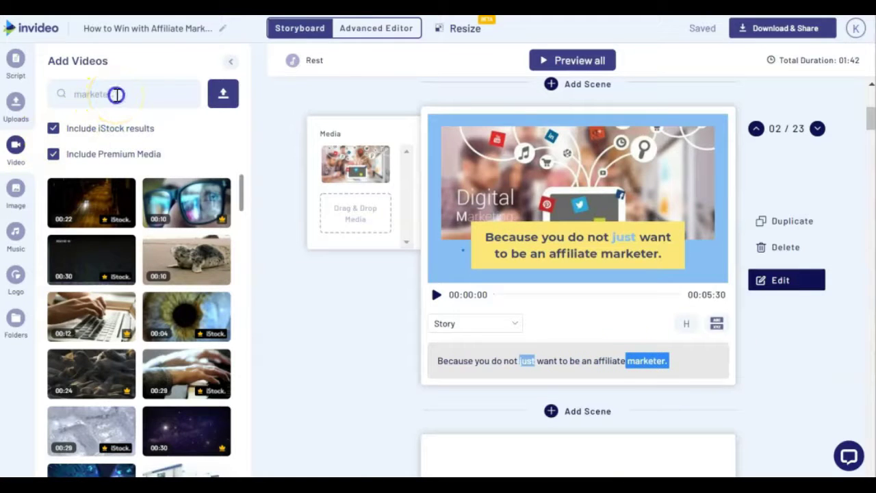
key("Return")
scroll(191, 205, "down", 3)
scroll(186, 206, "down", 5)
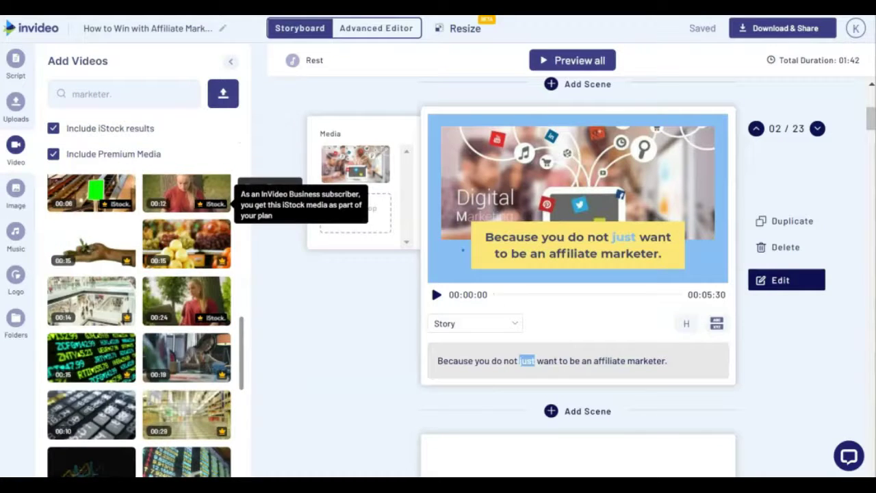
Search the stock videos for "business woman" and add the 16-second clip of the woman at a desk to the second scene's media.
scroll(205, 205, "down", 4)
scroll(206, 206, "down", 3)
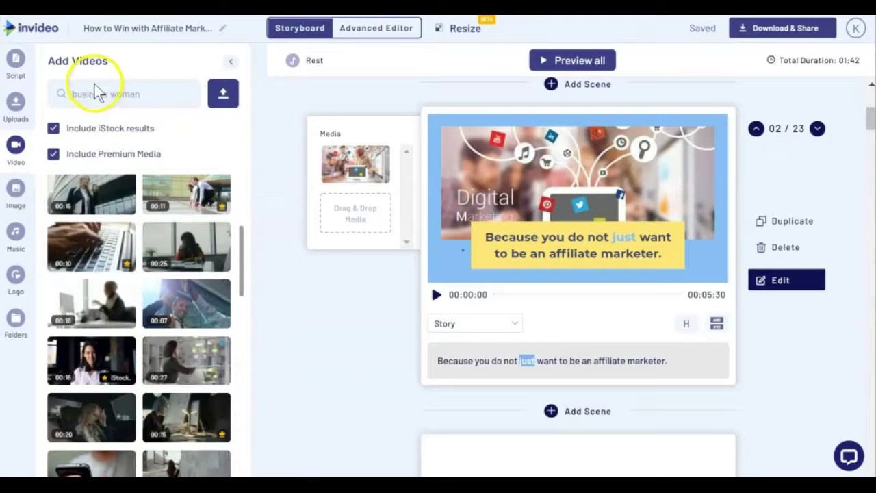
left_click_drag(108, 313, 381, 223)
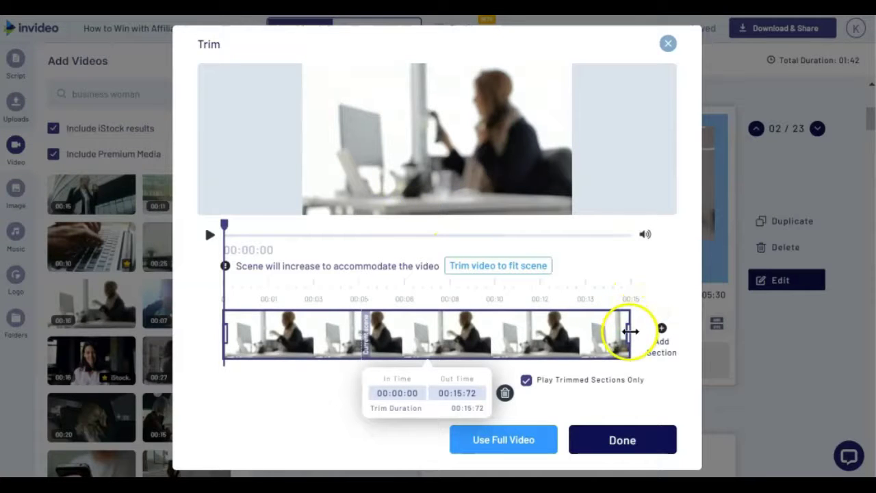
Trim the business woman clip to an out time of 00:06:02 and open the second scene for detailed editing.
left_click_drag(630, 331, 380, 324)
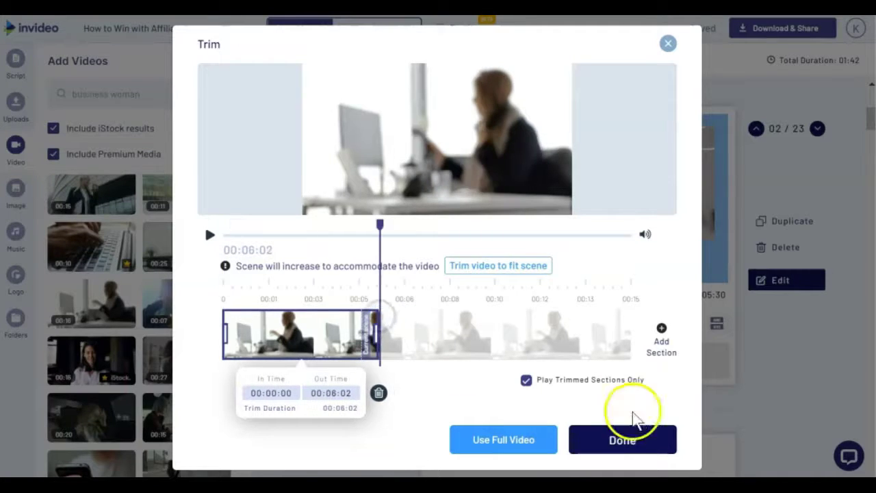
left_click(622, 441)
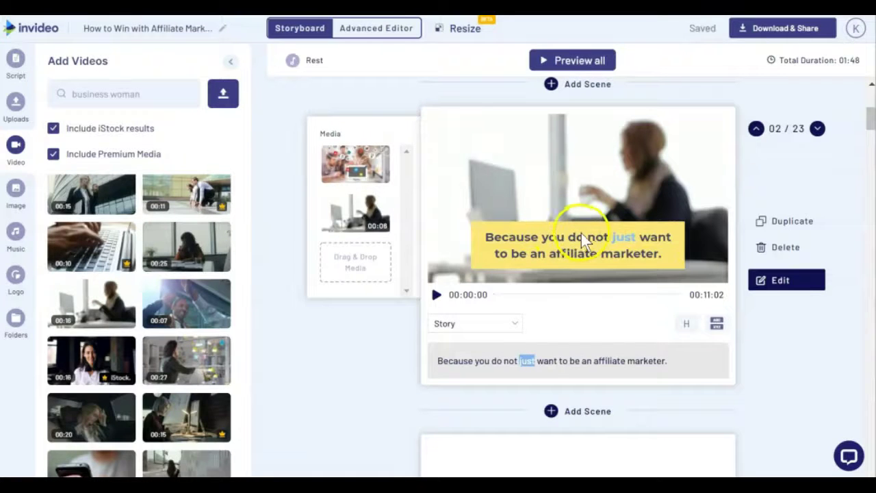
left_click(797, 291)
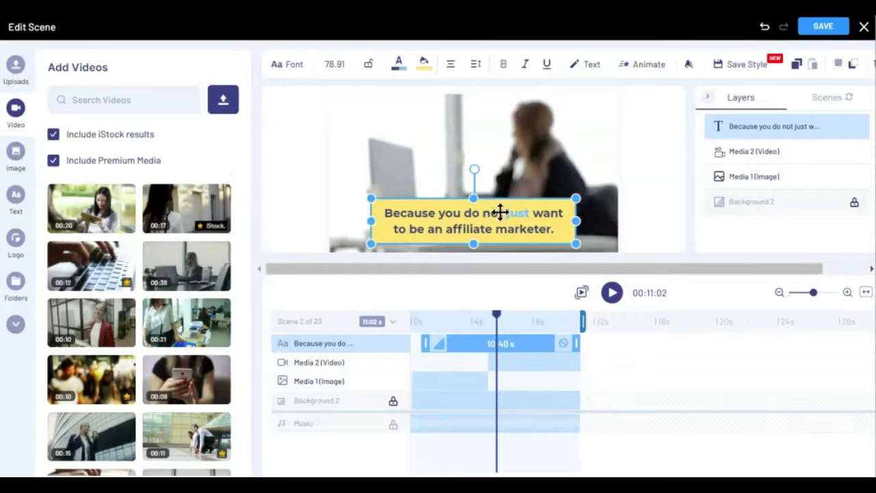
Try the off-white color #edeef7 on the main part of the second scene's text.
left_click(399, 63)
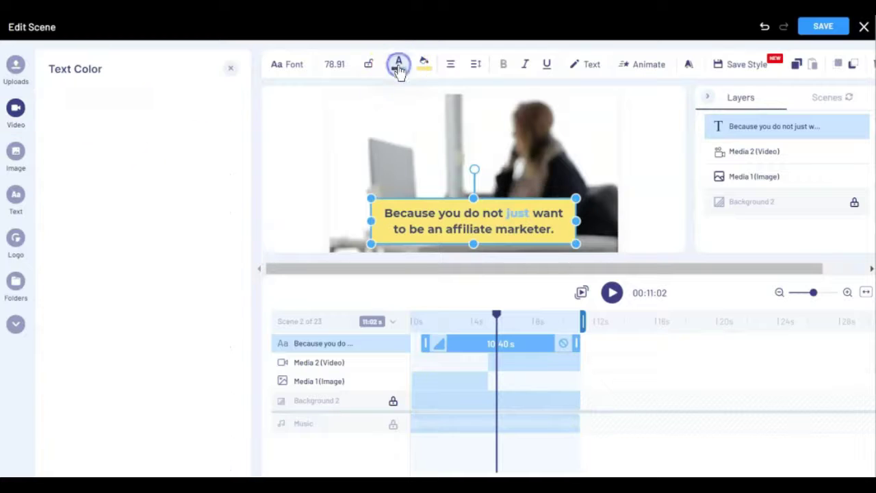
left_click_drag(139, 153, 56, 132)
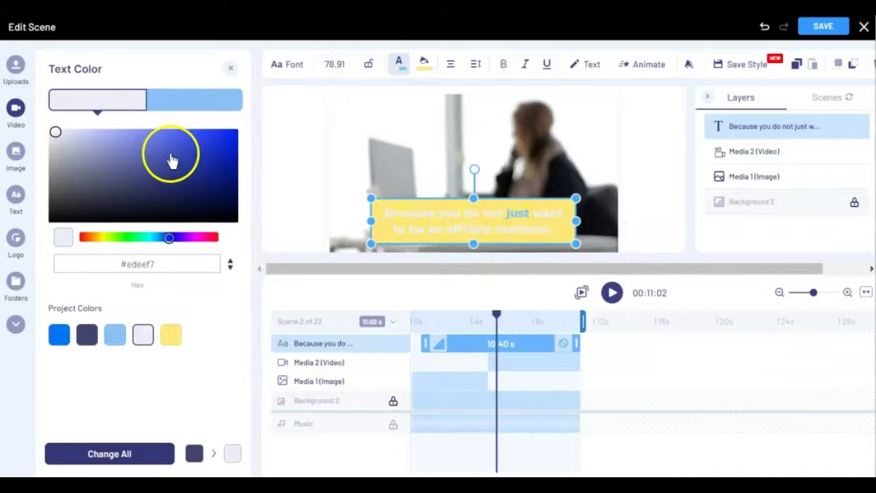
left_click(765, 27)
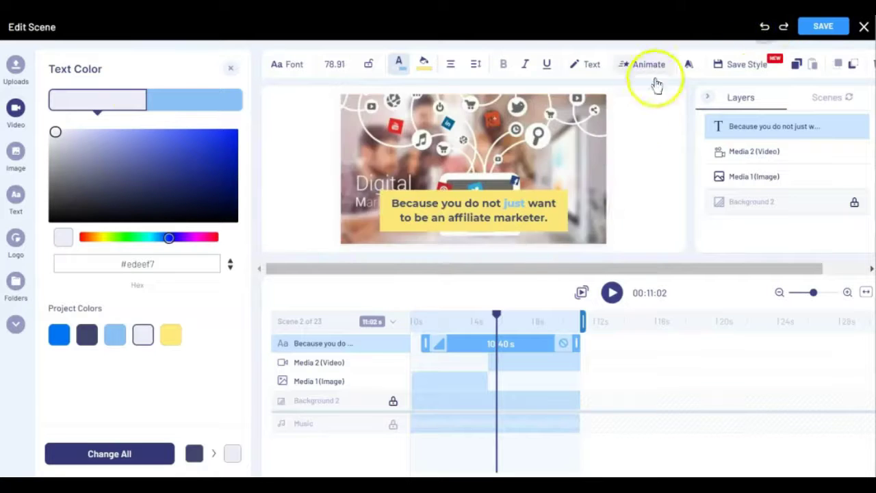
Recolor the highlighted word "just" to off-white #edf3f9 and set the text box fill to the light blue project color #89c1f5.
left_click(515, 203)
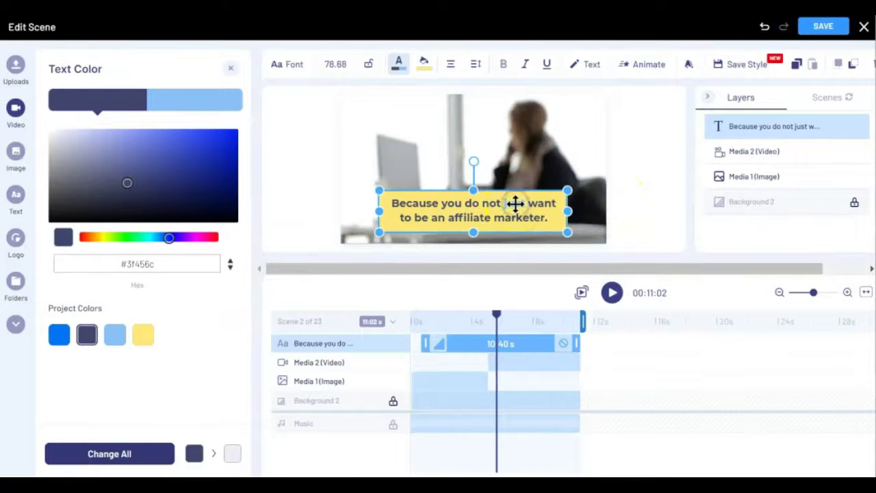
left_click(189, 100)
left_click(503, 202)
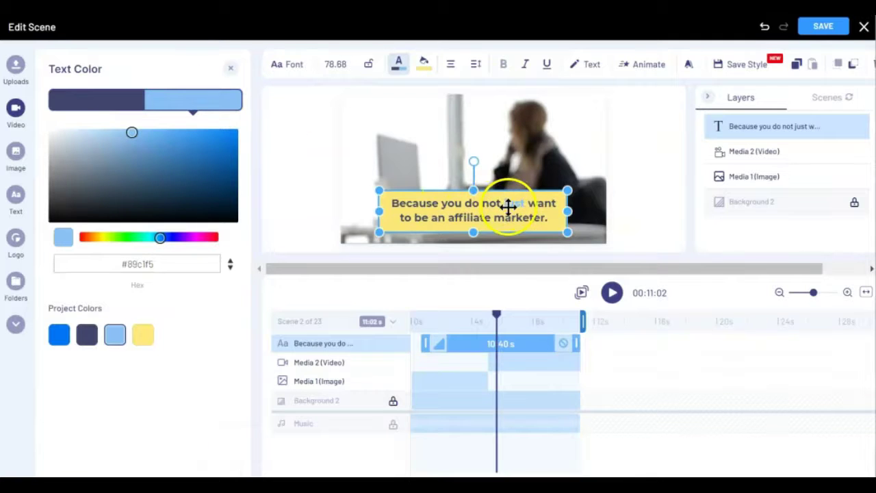
left_click(56, 131)
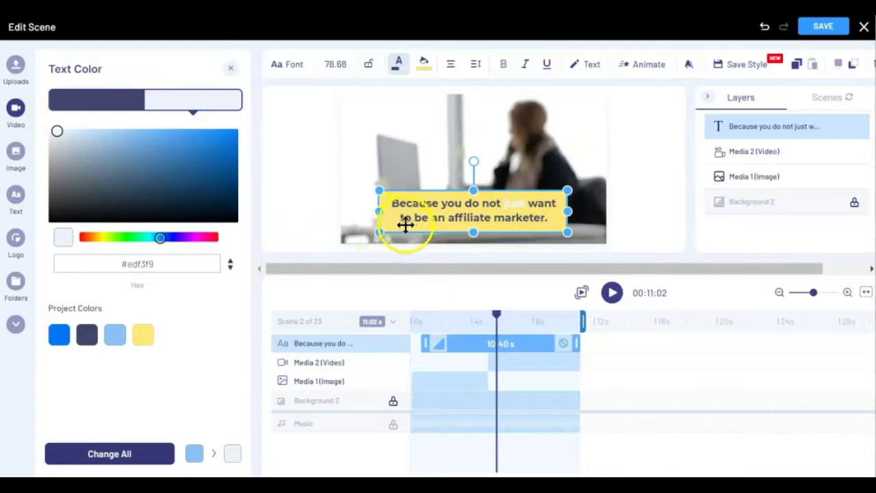
left_click(424, 64)
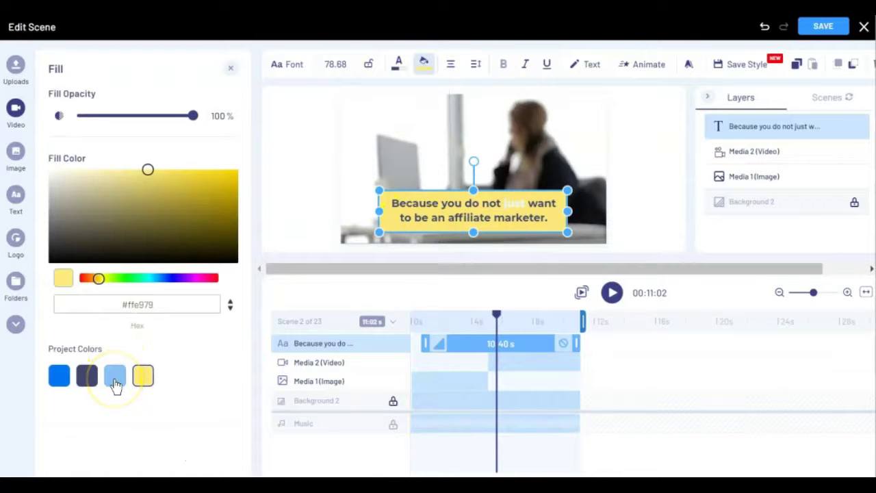
left_click(115, 378)
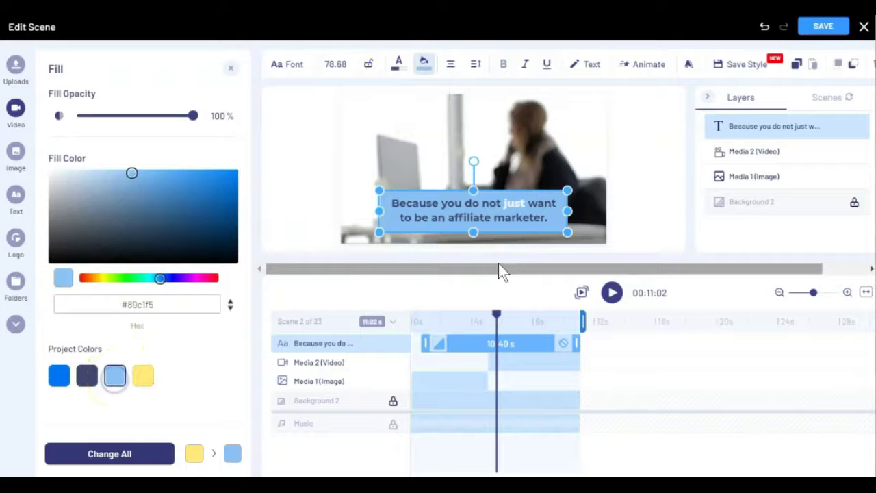
Save the second scene's edits and remove the original digital marketing image from its media.
left_click(824, 27)
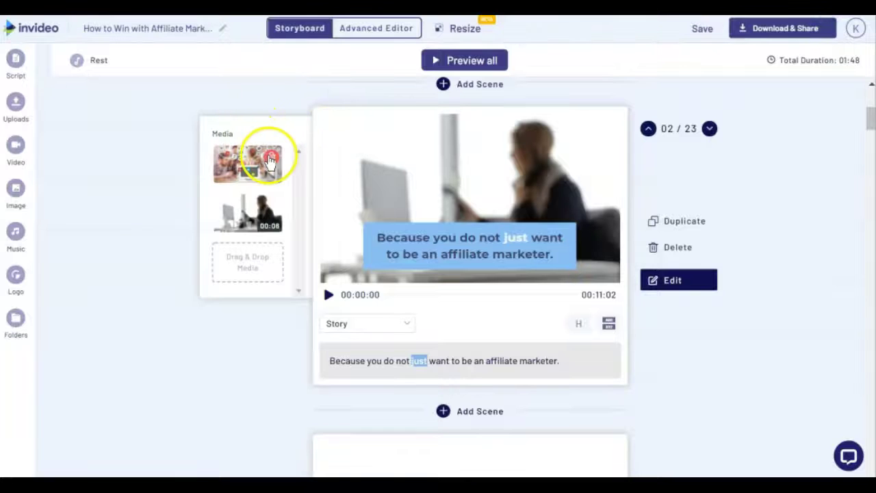
left_click(271, 158)
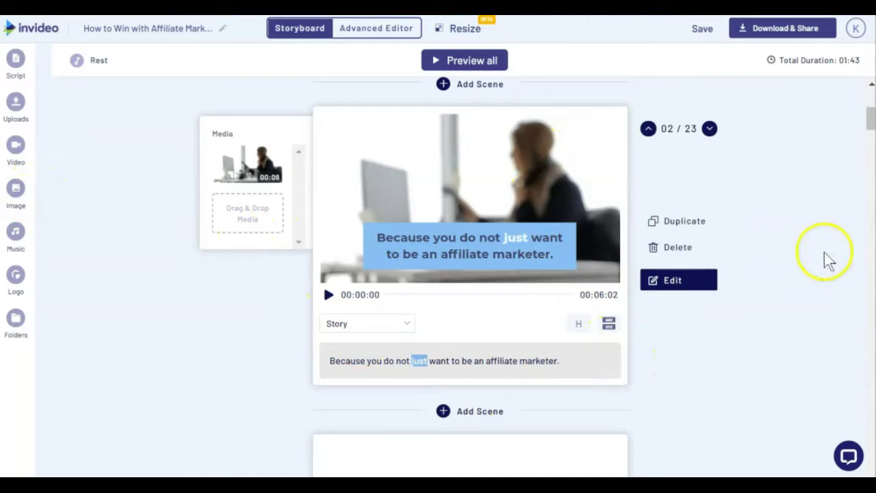
Switch the project to the Advanced Editor and look at the first scene's detailed timeline before returning to all scenes.
scroll(796, 230, "up", 3)
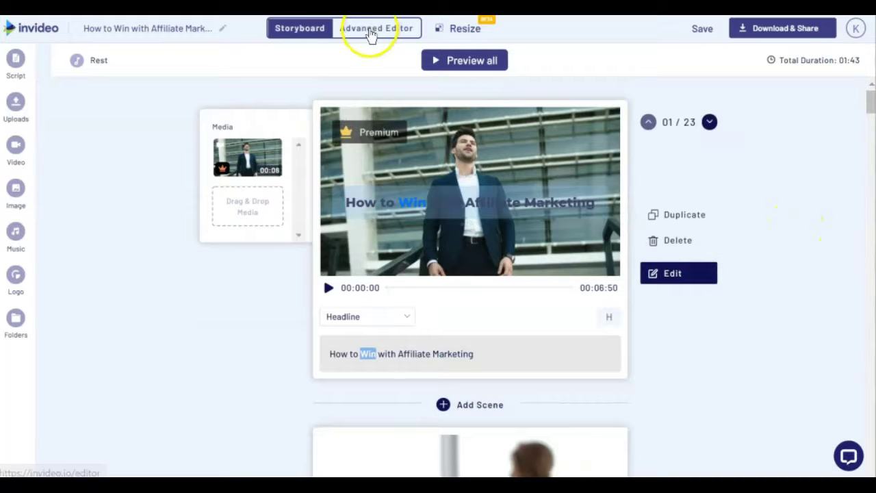
left_click(370, 32)
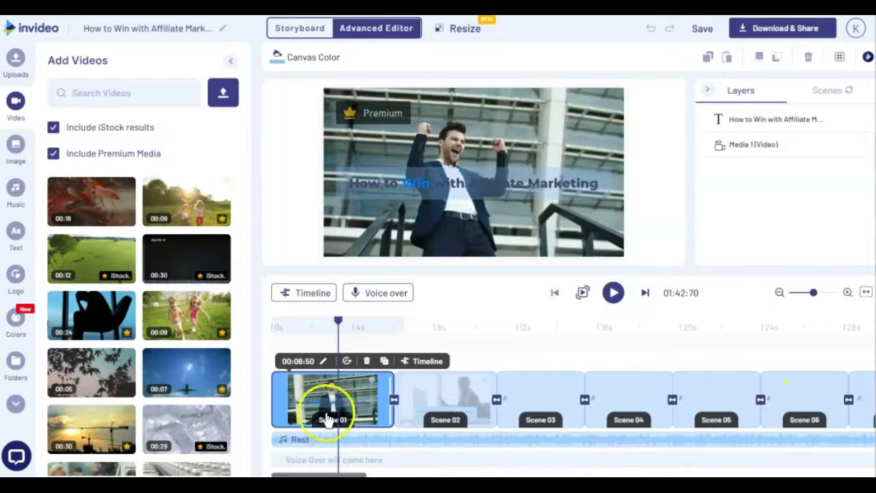
left_click(306, 295)
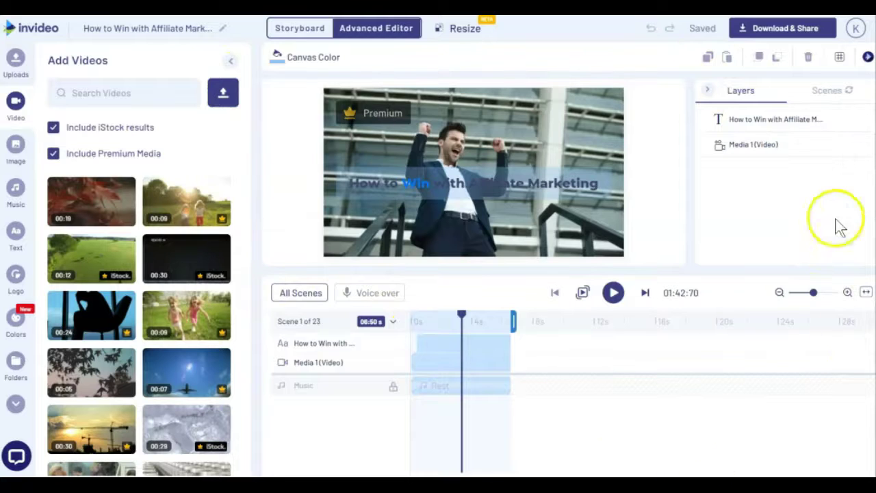
left_click(299, 295)
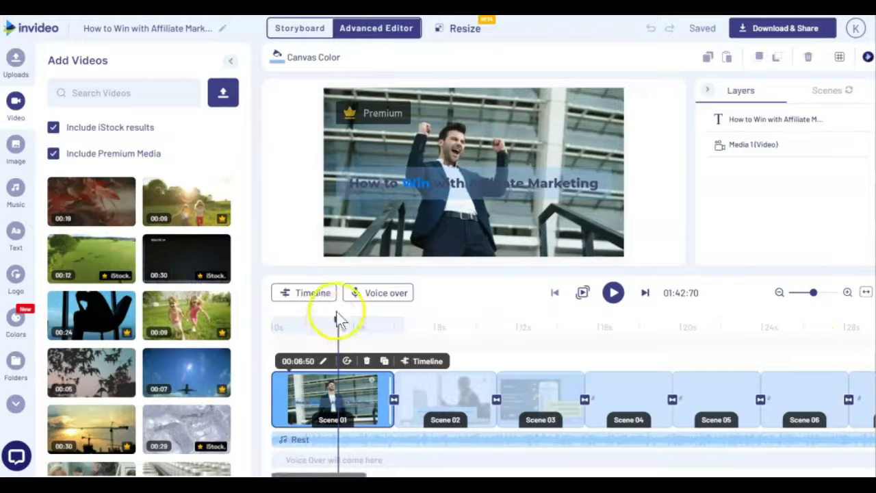
mouse_move(335, 329)
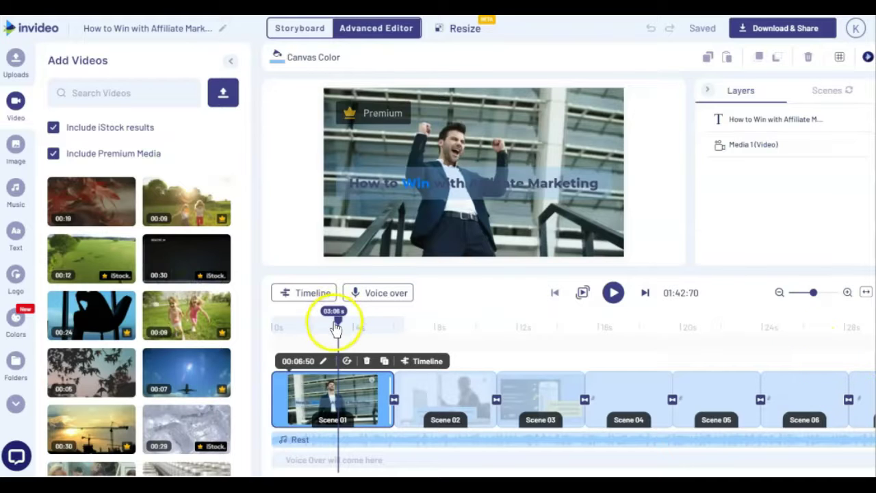
Go to scene 2 and review its alternative scene layouts and its layers.
left_click(646, 294)
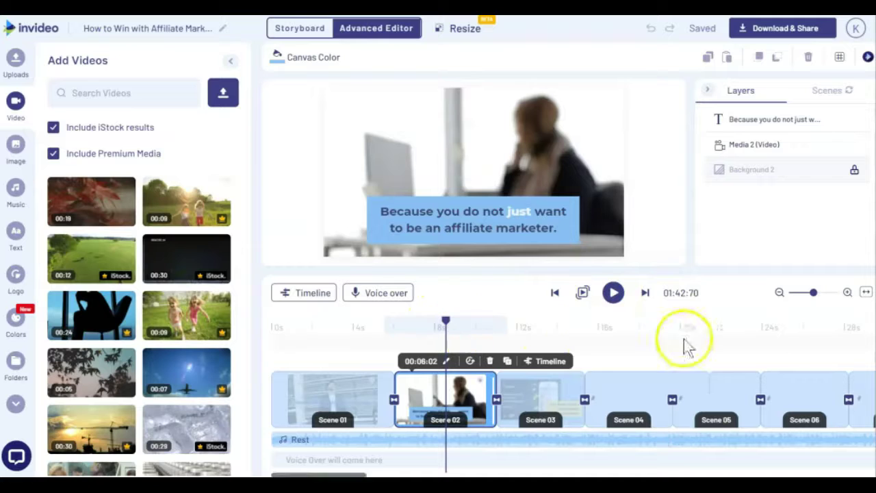
left_click(829, 92)
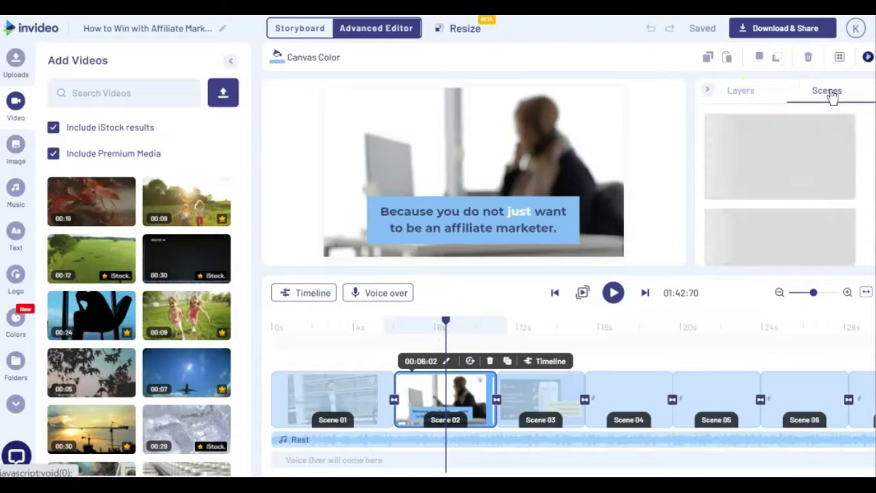
scroll(808, 245, "down", 1)
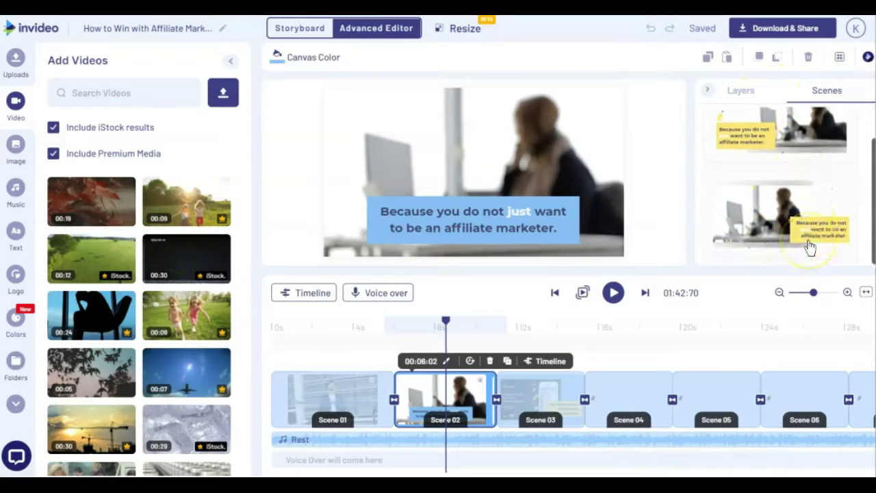
scroll(808, 246, "up", 1)
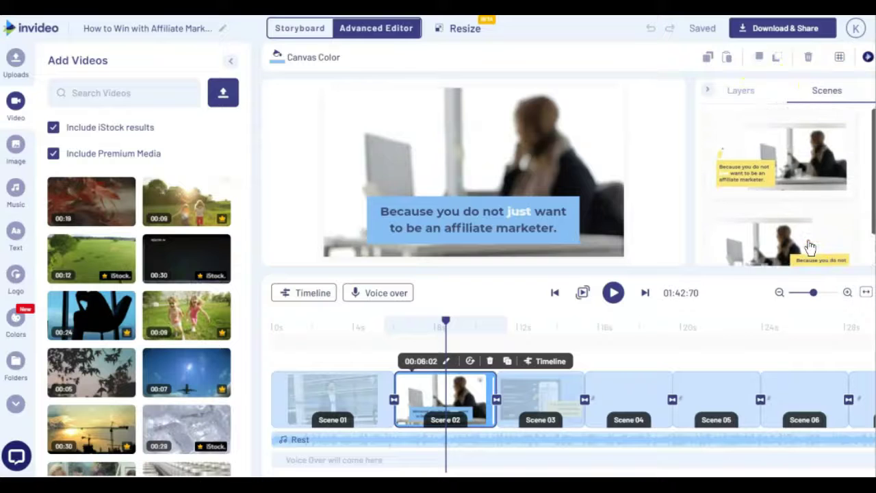
left_click(738, 96)
mouse_move(747, 137)
left_mouse_down()
mouse_move(749, 161)
mouse_move(747, 123)
mouse_move(746, 147)
left_mouse_up()
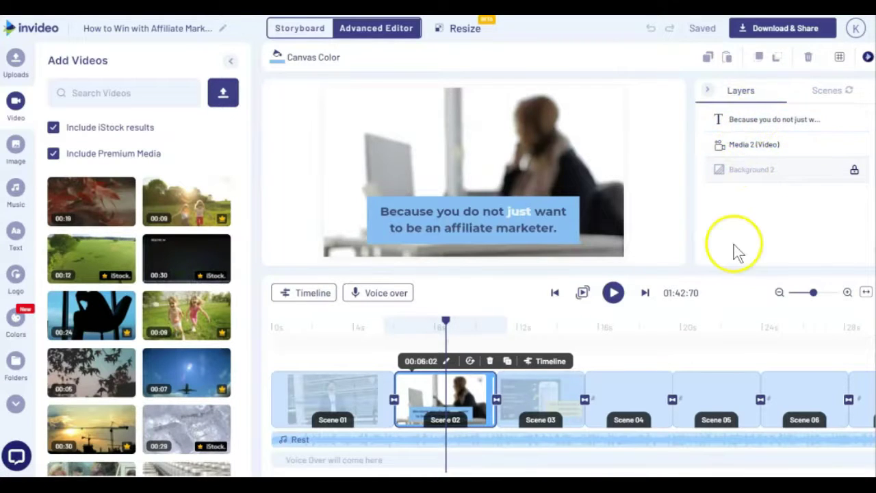
Browse the transitions available between scene 1 and scene 2.
left_click(396, 404)
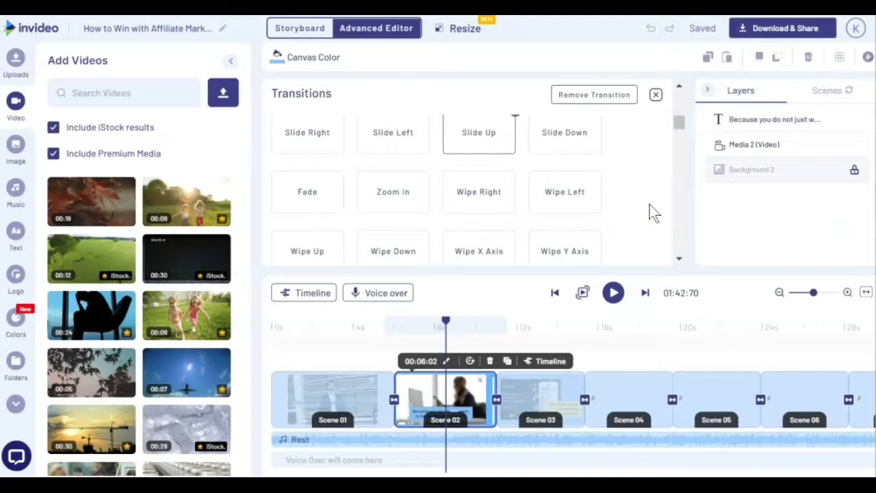
scroll(627, 206, "down", 10)
scroll(627, 206, "up", 10)
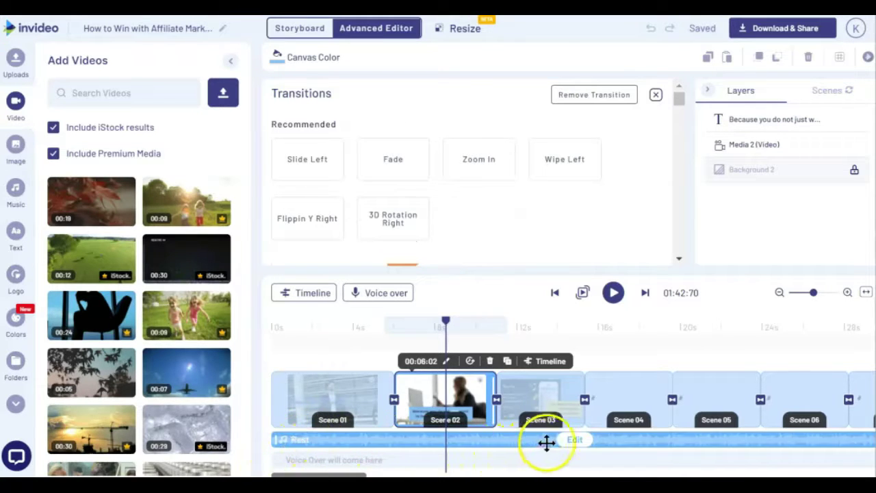
Delete the background music track "Rest" from the video.
left_click(584, 444)
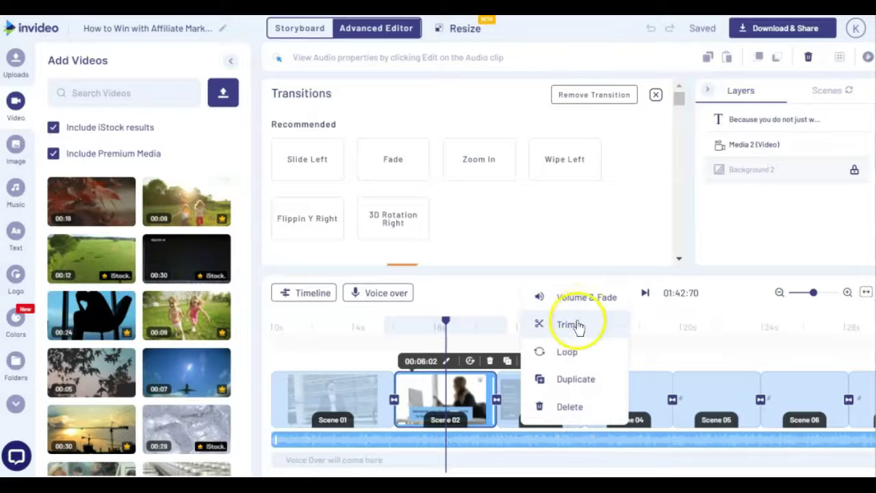
left_click(579, 415)
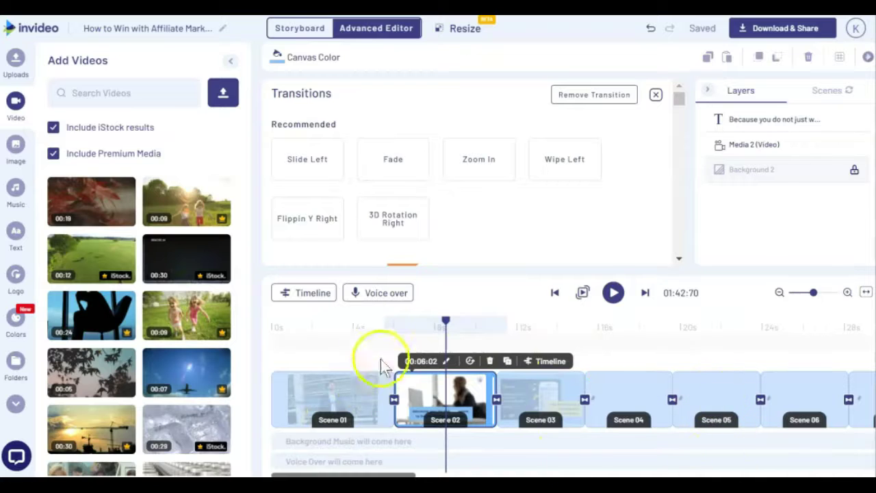
Open Automated Text to Speech for the voice over and look through its languages, keeping British English.
left_click(378, 294)
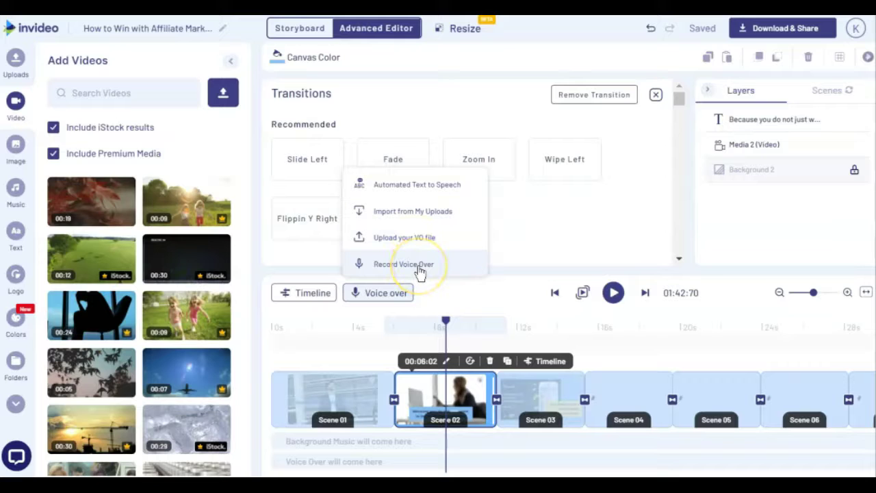
left_click(423, 187)
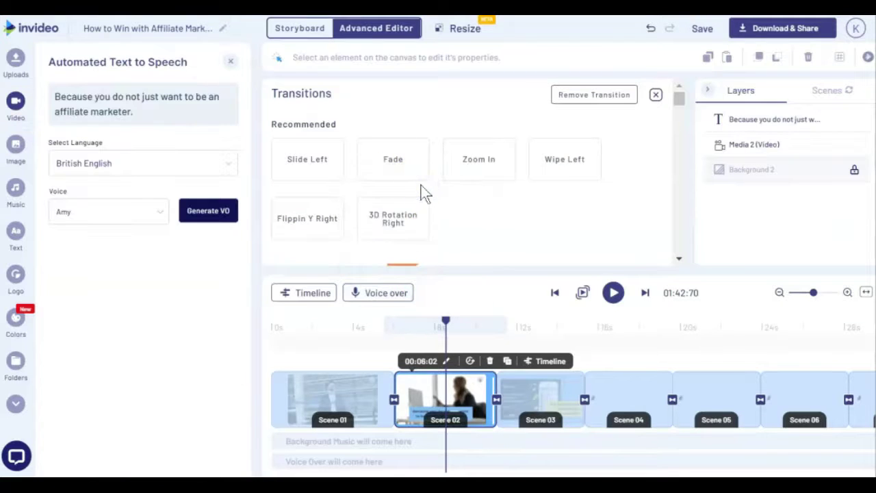
left_click(222, 164)
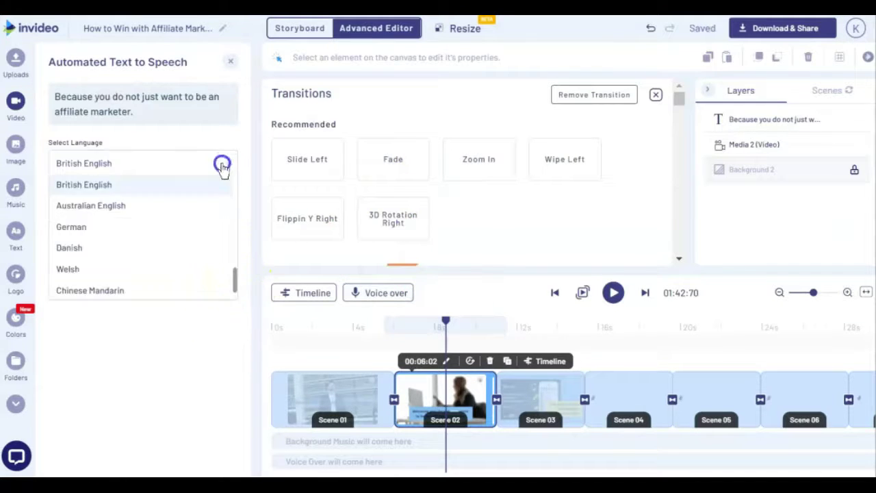
scroll(180, 257, "up", 5)
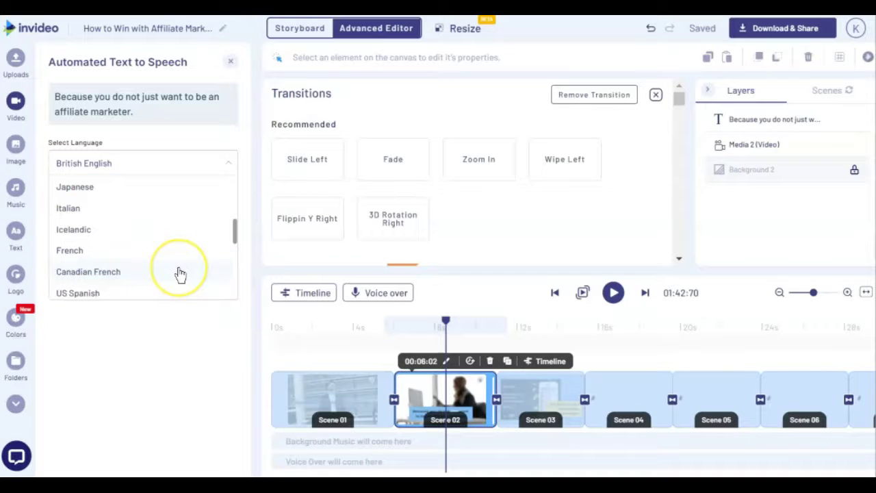
scroll(180, 274, "up", 10)
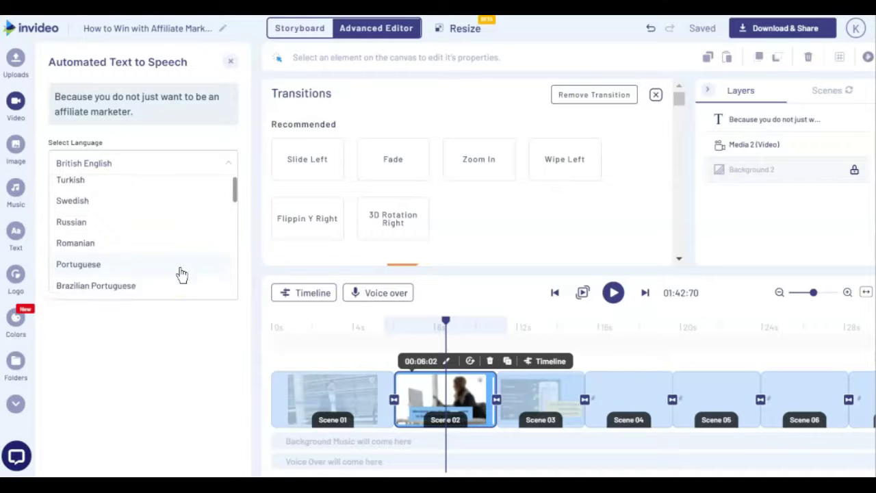
scroll(182, 274, "down", 15)
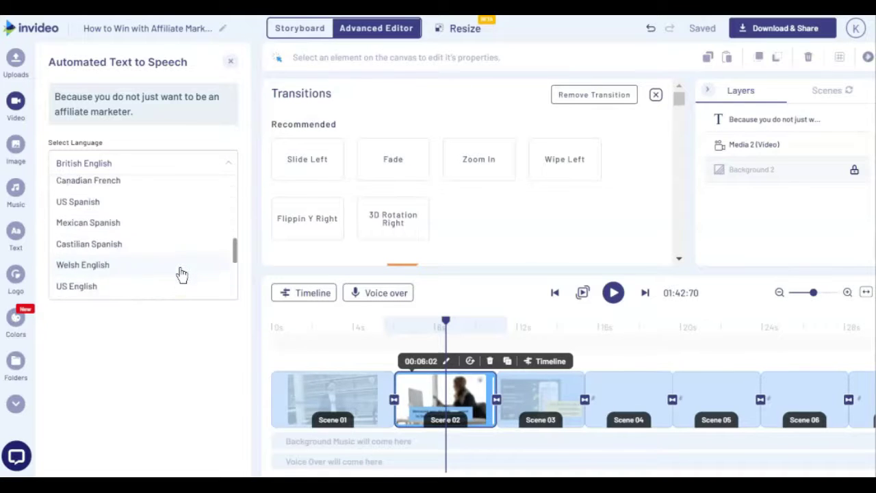
left_click(228, 160)
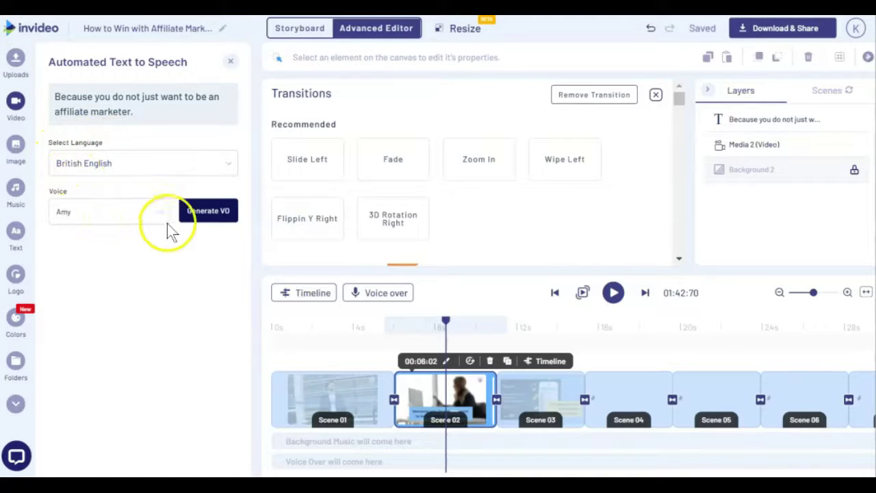
Generate a British English voice over with the voice Amy for scene 1 and add automated voice overs to all scenes.
left_click(333, 391)
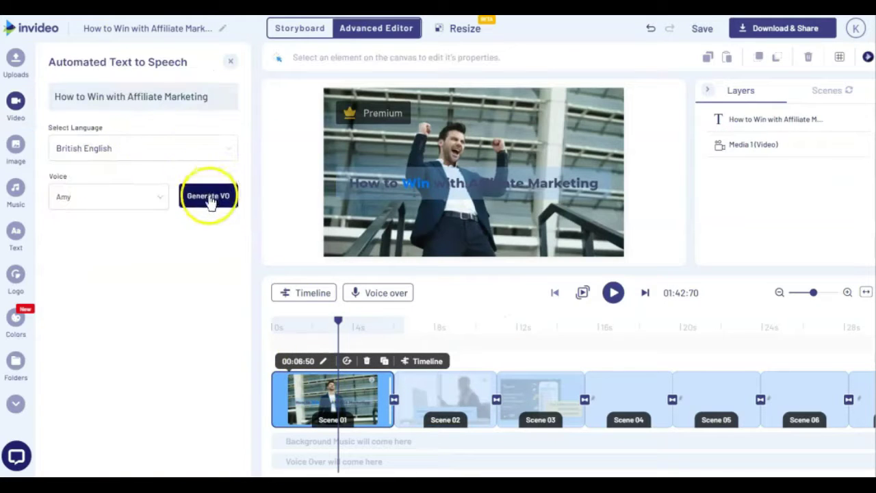
left_click(209, 199)
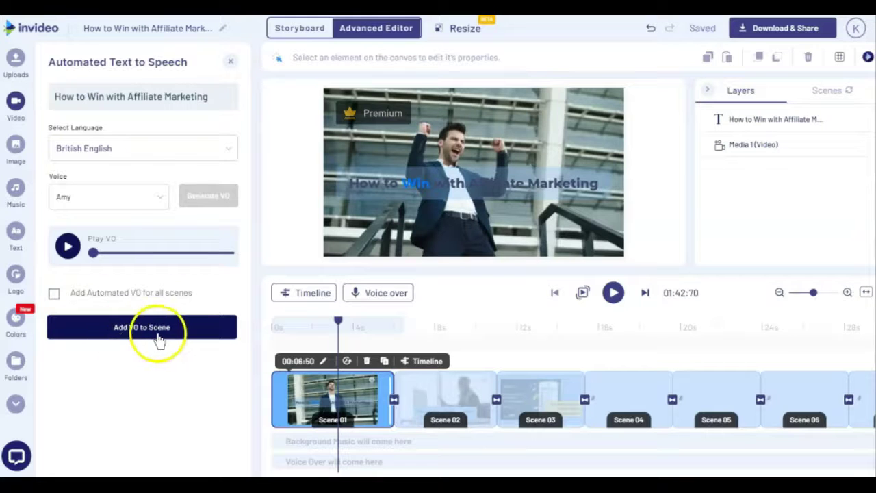
left_click(54, 295)
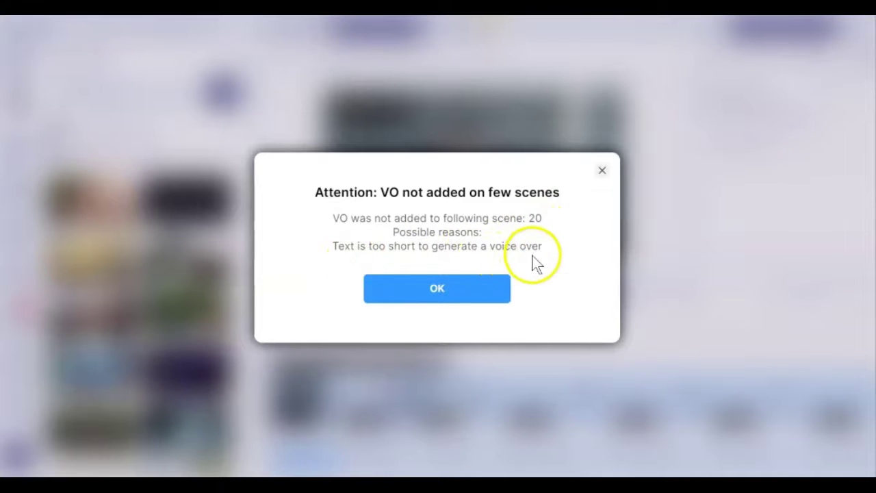
left_click(449, 290)
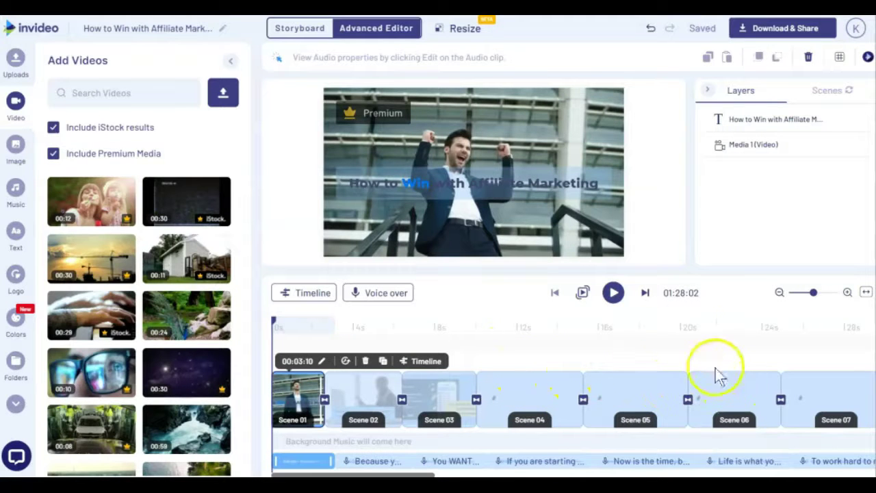
Step through the scenes up to scene 20 and check the voice over track for missing narration.
left_click(644, 296)
left_click(645, 296)
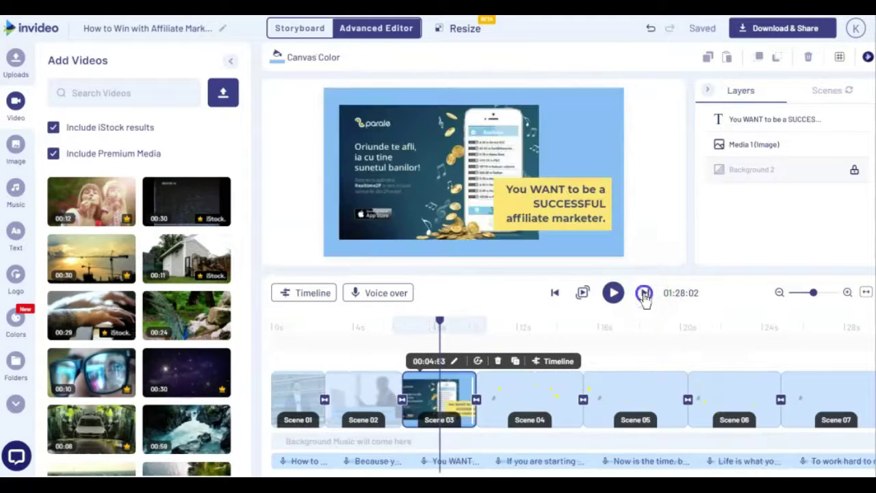
left_click(645, 296)
left_click(645, 297)
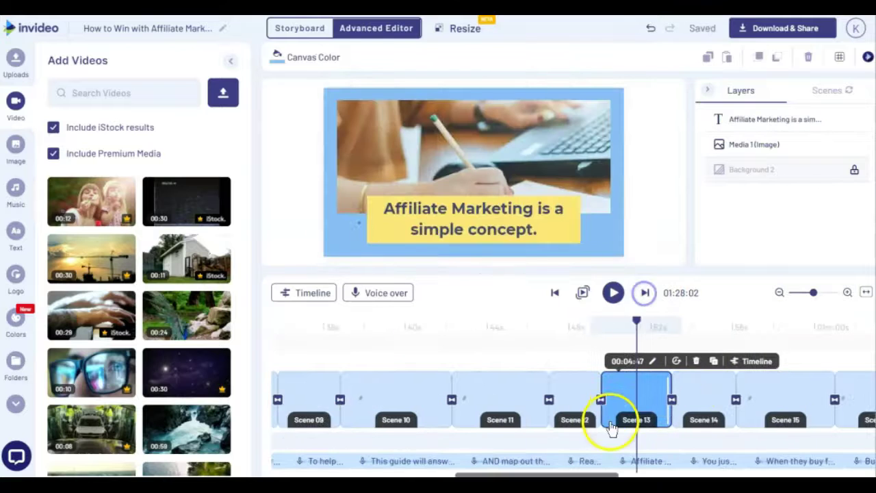
left_click_drag(610, 434, 587, 454)
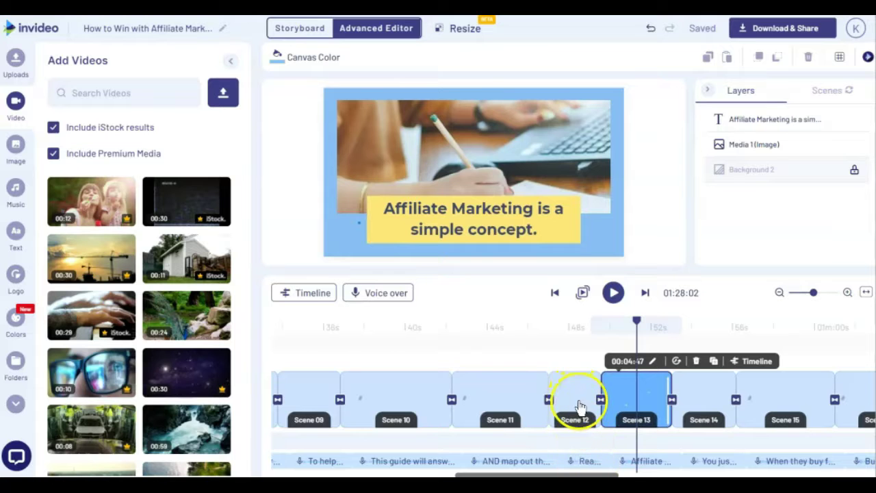
left_click(645, 293)
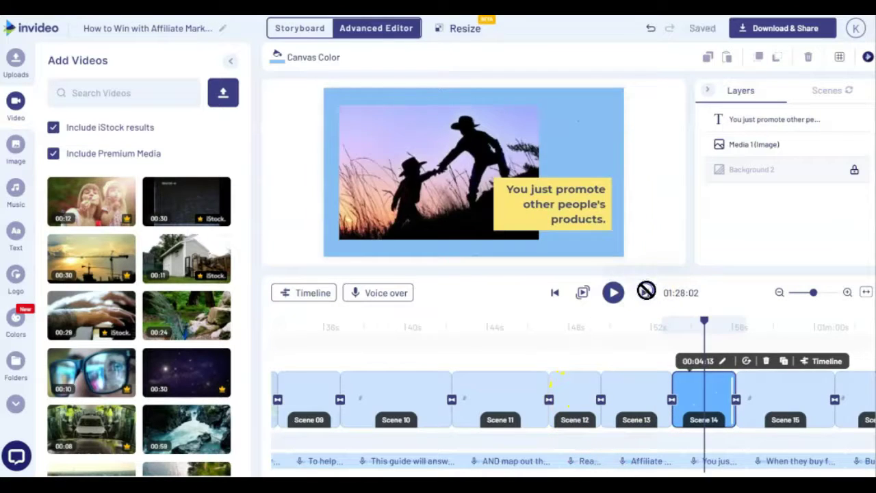
left_click(646, 292)
left_click(646, 292)
left_click(645, 292)
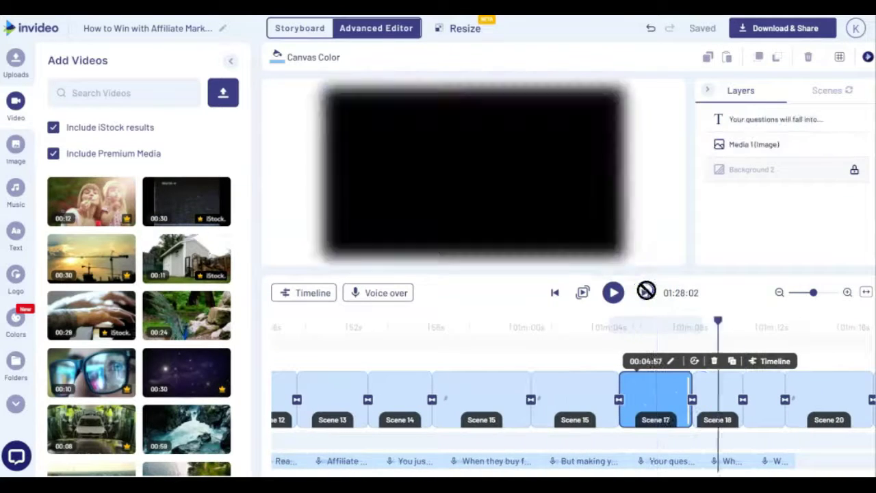
left_click(645, 292)
left_click(646, 292)
left_click(646, 292)
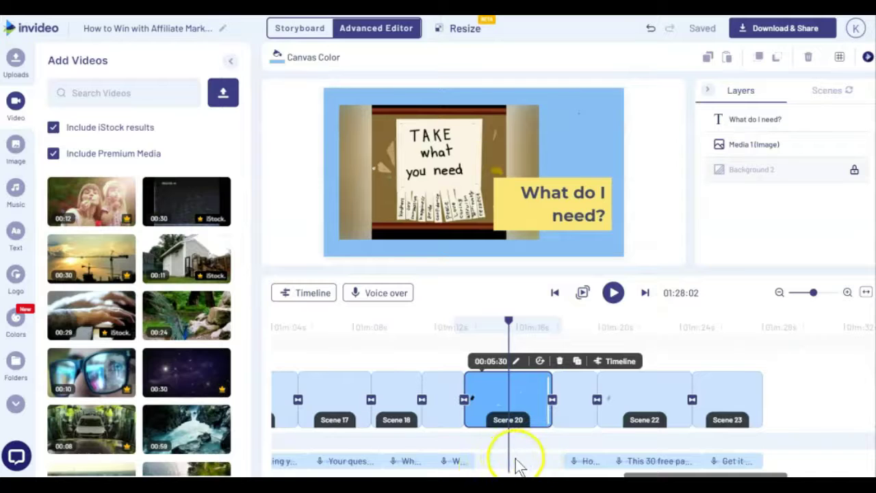
mouse_move(508, 335)
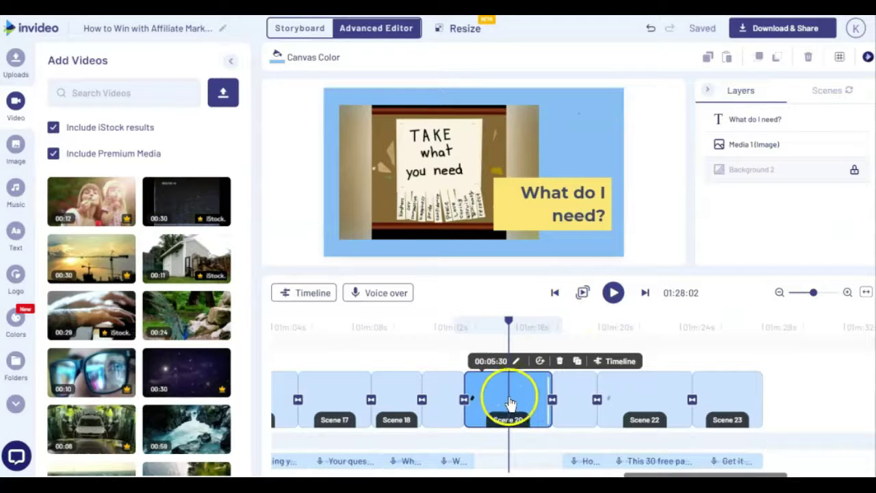
Generate a British English text-to-speech voice over with the voice Amy for scene 20's text and add it to the scene.
left_click(379, 294)
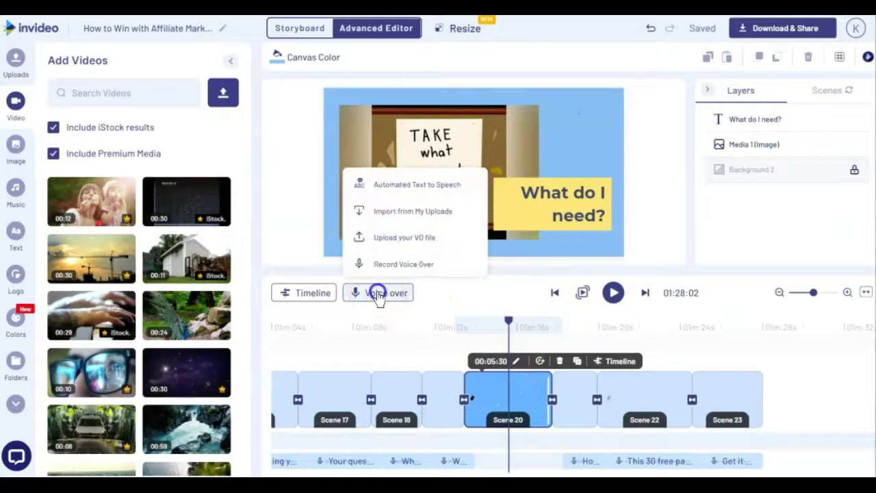
left_click(367, 192)
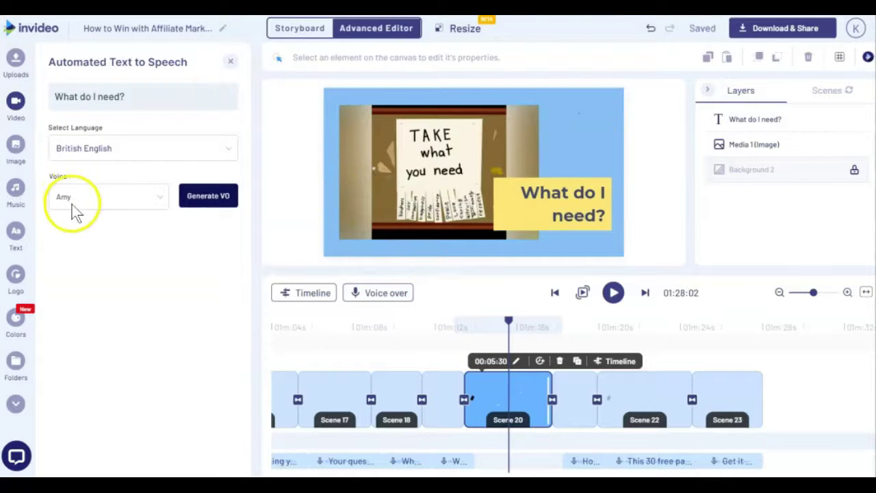
left_click(206, 203)
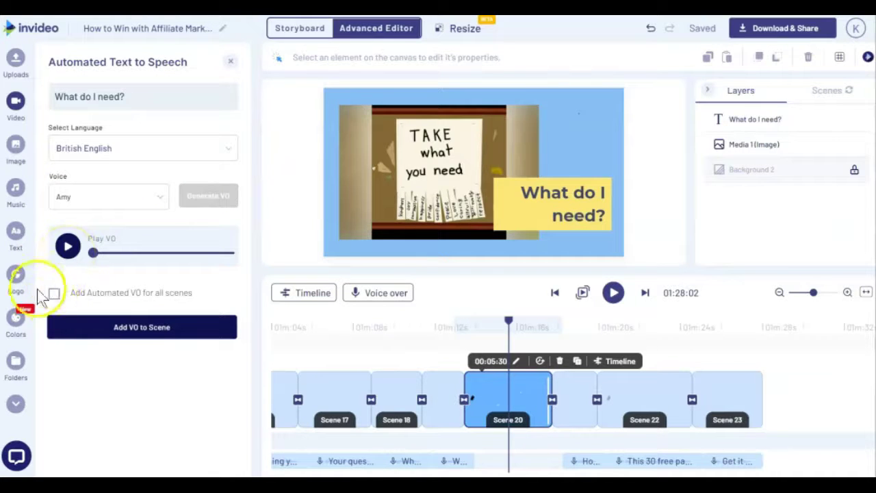
left_click(142, 329)
Shorten scene 20 to 00:03:46 and shift its voice over and the following voice over clips to line up with their scenes.
left_click(526, 461)
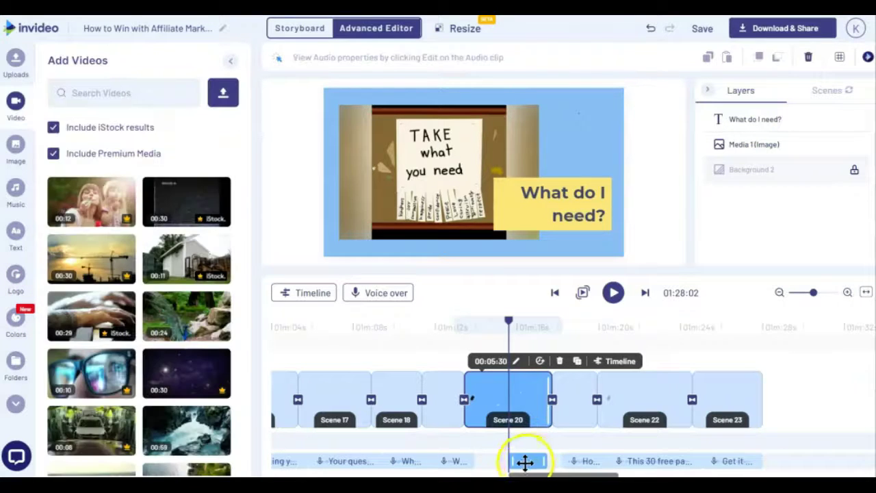
left_click_drag(534, 460, 513, 462)
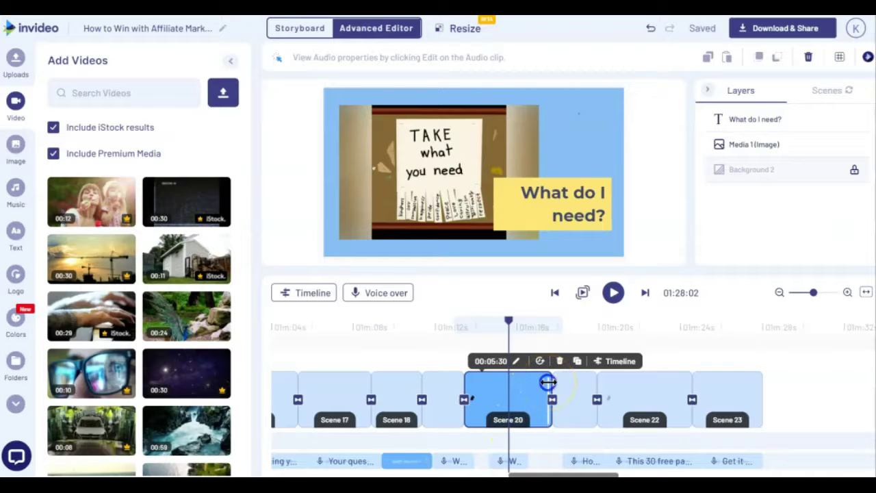
left_click_drag(548, 383, 512, 392)
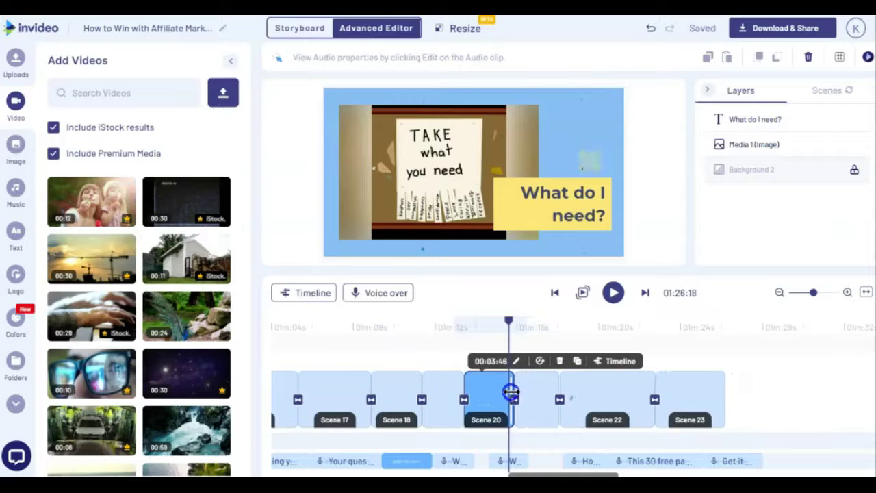
mouse_move(499, 463)
left_mouse_down()
mouse_move(483, 464)
mouse_move(532, 461)
mouse_move(495, 464)
left_mouse_up()
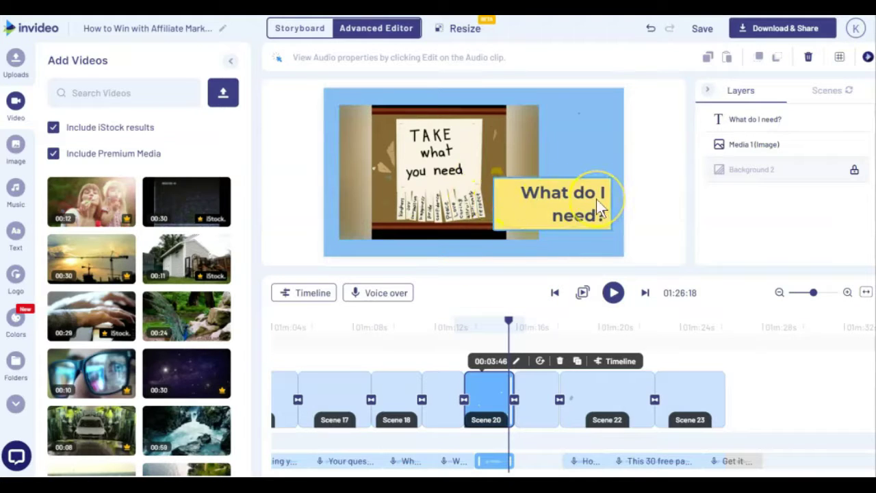
left_click_drag(541, 472, 617, 466)
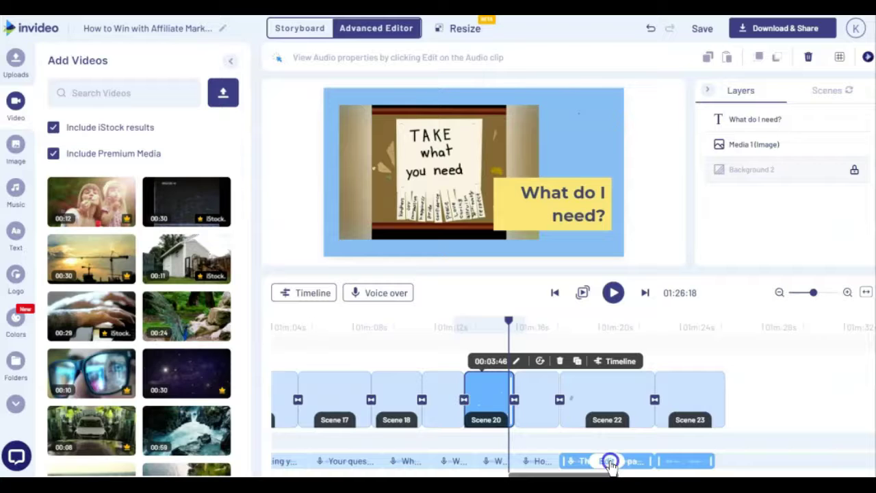
Open the trimming view for scene 22's voice over clip and show its start trim handle.
left_click(611, 461)
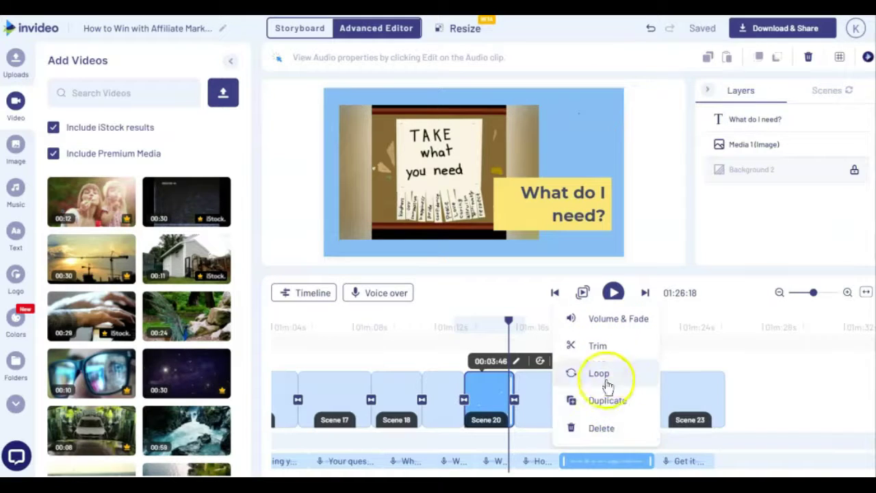
left_click(598, 345)
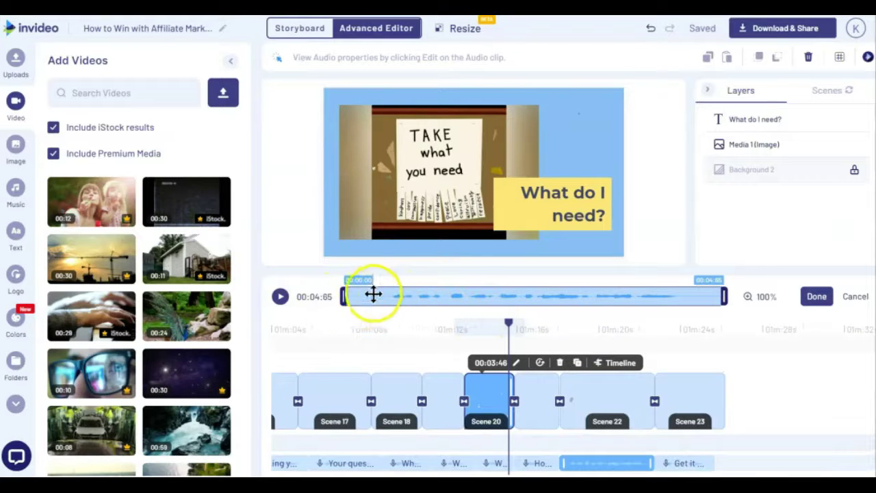
mouse_move(343, 295)
left_mouse_down()
mouse_move(382, 295)
mouse_move(343, 296)
left_mouse_up()
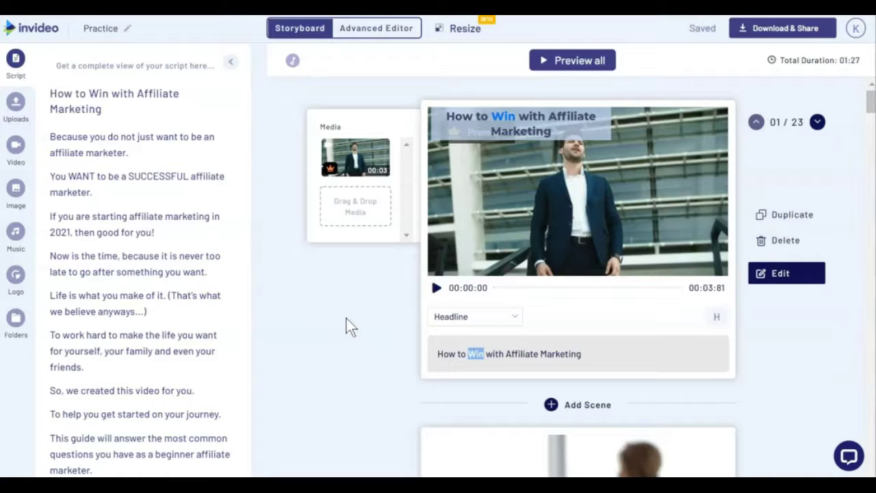
Export the Practice video at 1080p resolution.
left_click(784, 32)
left_click(747, 110)
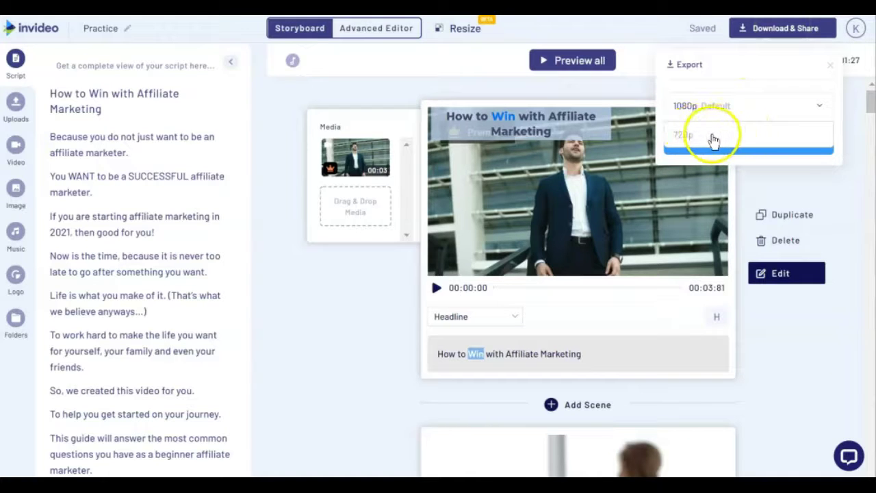
left_click(746, 113)
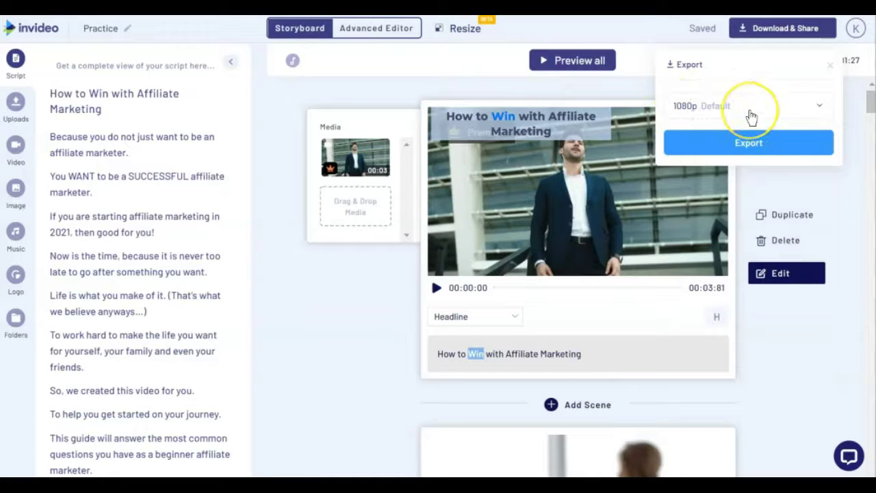
left_click(754, 144)
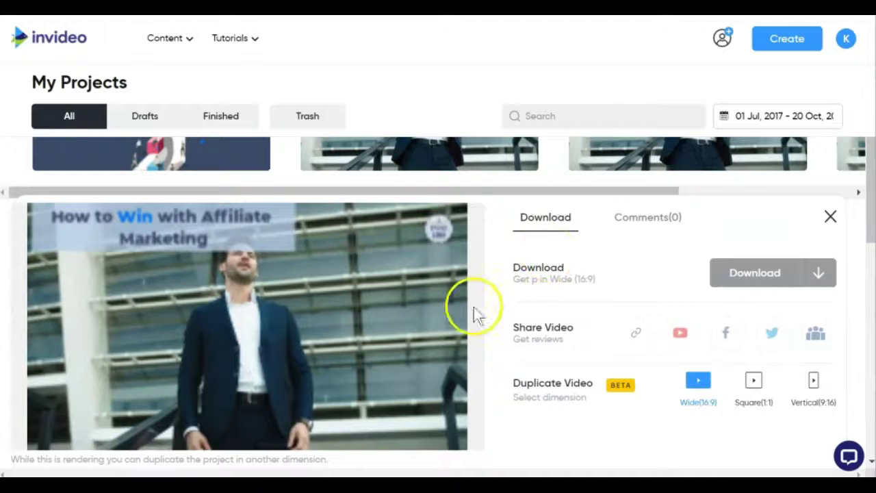
Examine the exported video's download, sharing, duplicate-dimension and comment options.
scroll(292, 310, "down", 1)
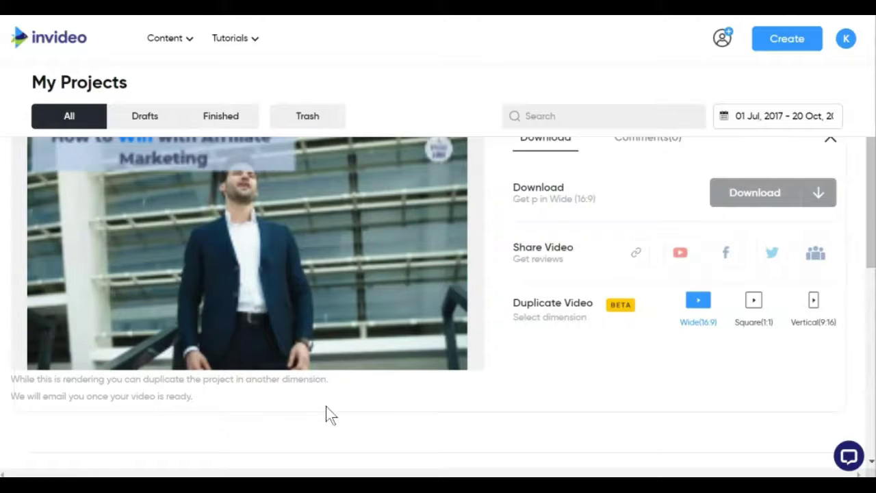
scroll(765, 271, "up", 1)
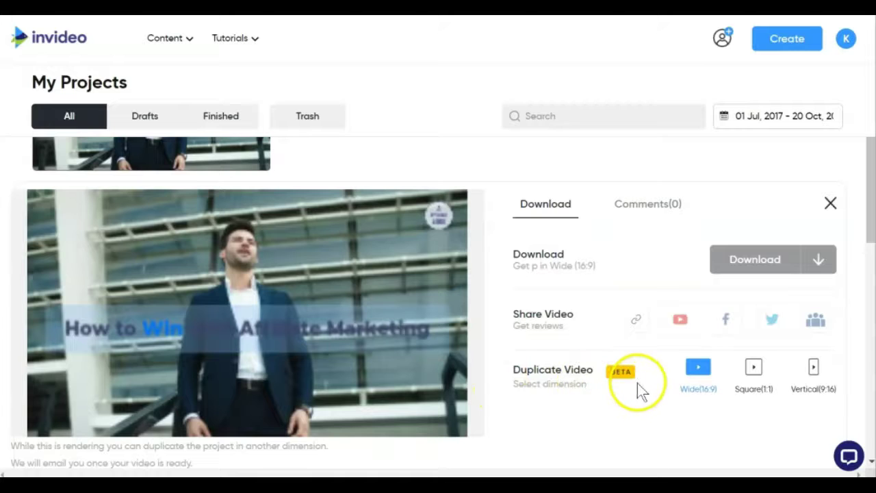
mouse_move(810, 389)
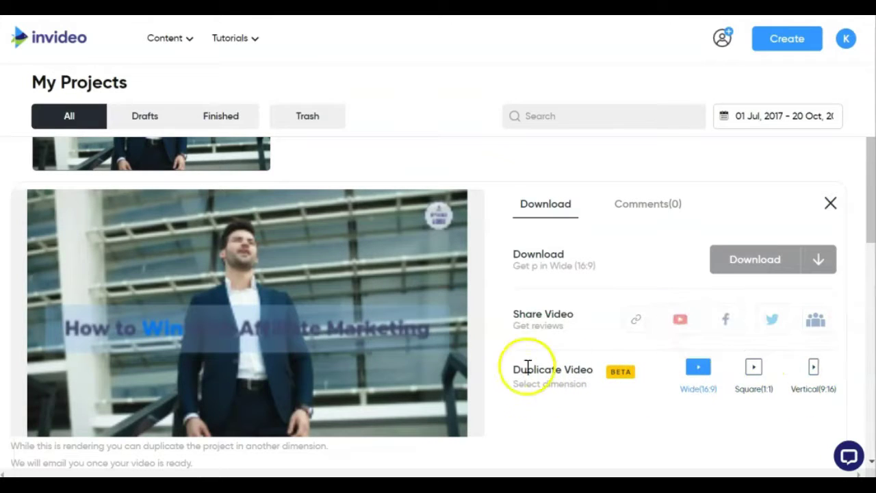
left_click(649, 206)
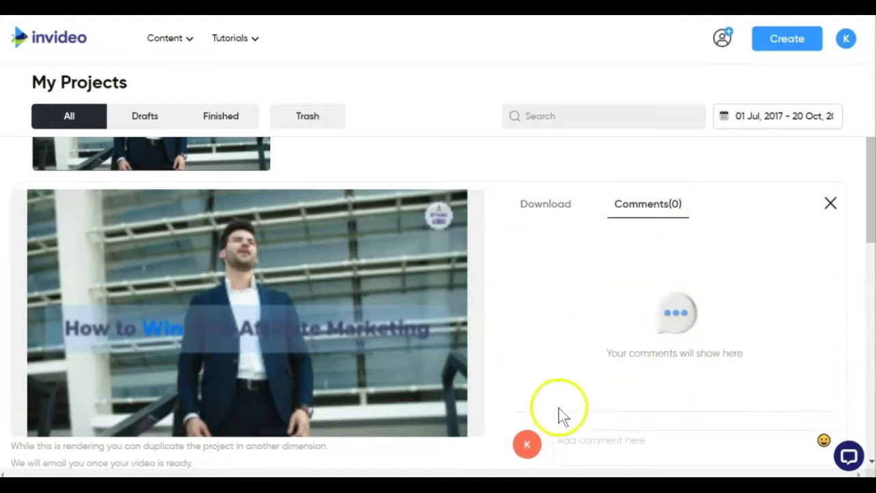
left_click(552, 206)
left_click(754, 263)
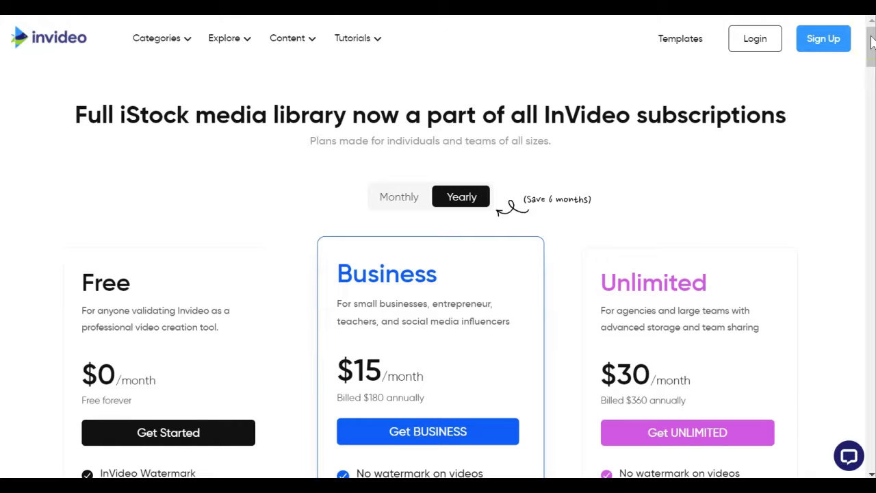
Show the monthly pricing and review what the Free, Business and Unlimited plans include.
left_click(409, 207)
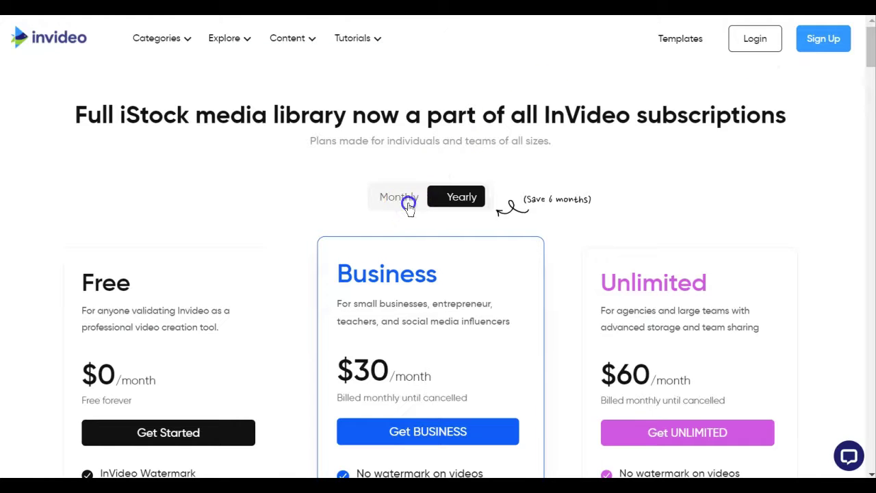
left_click(463, 196)
left_click(463, 197)
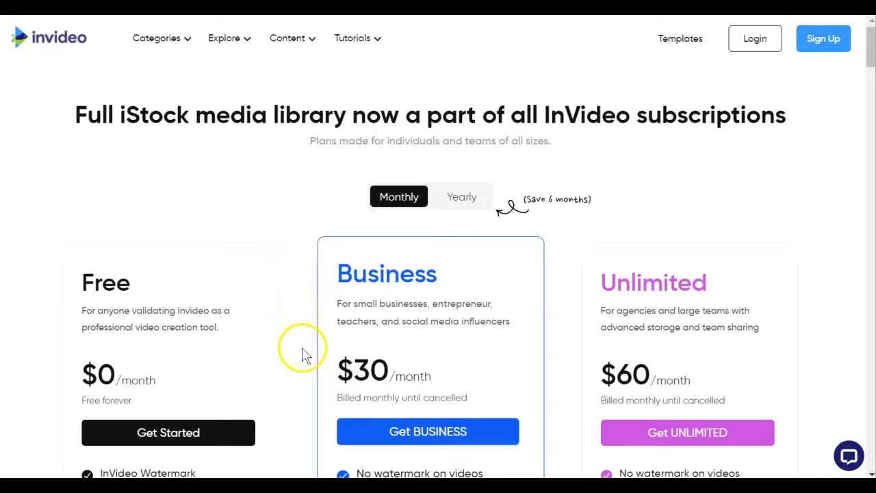
scroll(305, 352, "down", 1)
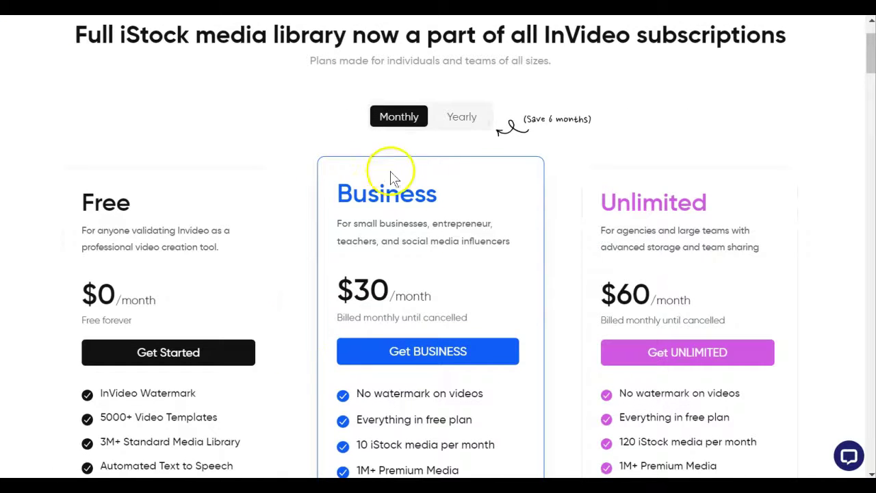
scroll(558, 327, "down", 1)
scroll(558, 327, "down", 1)
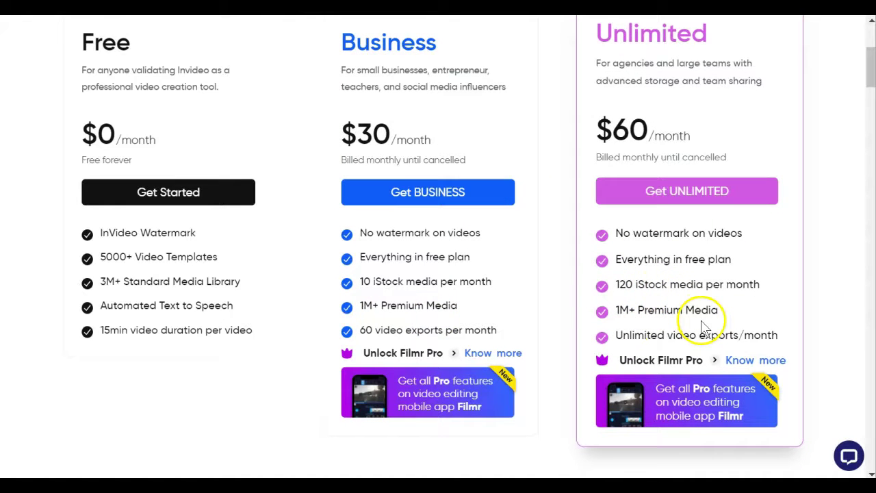
Examine the plan comparison table for watermark, template, media, video usage and rendering features.
scroll(472, 166, "down", 5)
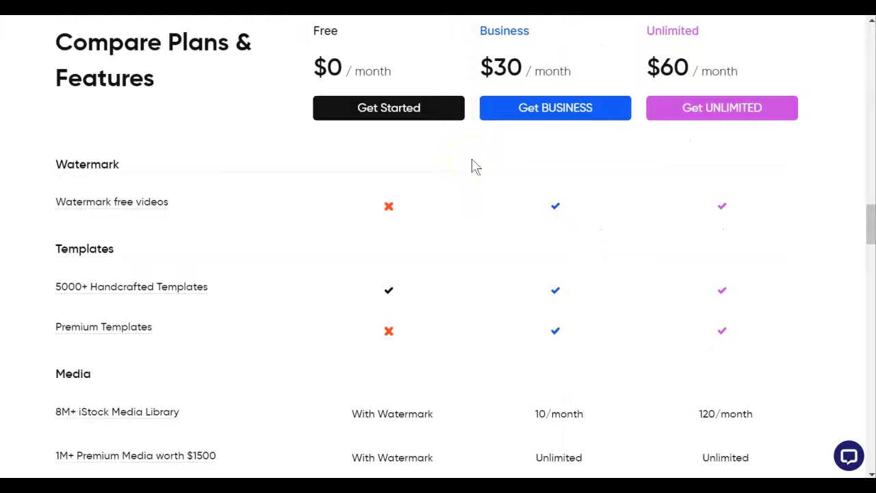
scroll(472, 166, "down", 1)
scroll(471, 166, "up", 1)
scroll(471, 167, "down", 1)
scroll(472, 164, "down", 2)
scroll(476, 166, "down", 2)
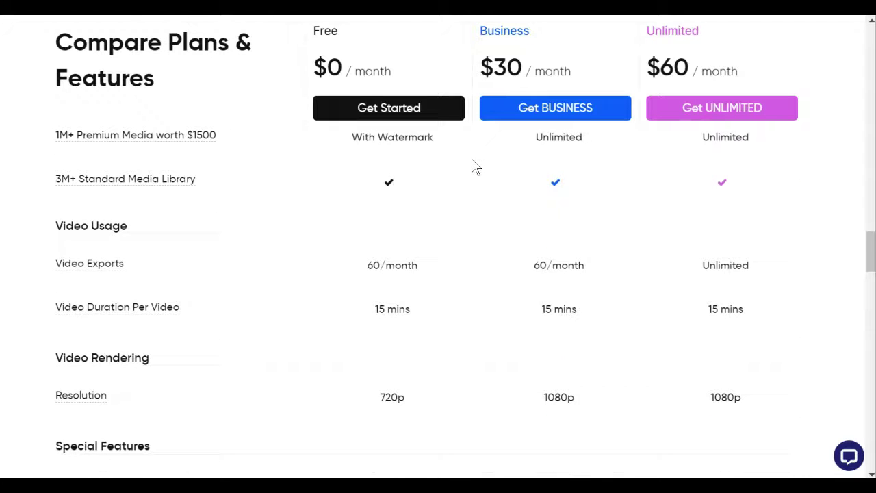
scroll(476, 166, "down", 2)
scroll(472, 167, "down", 2)
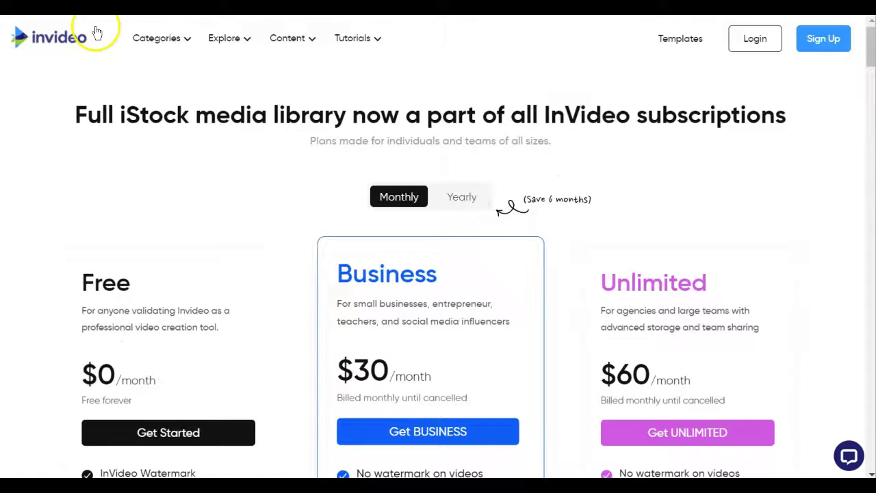
left_click(56, 57)
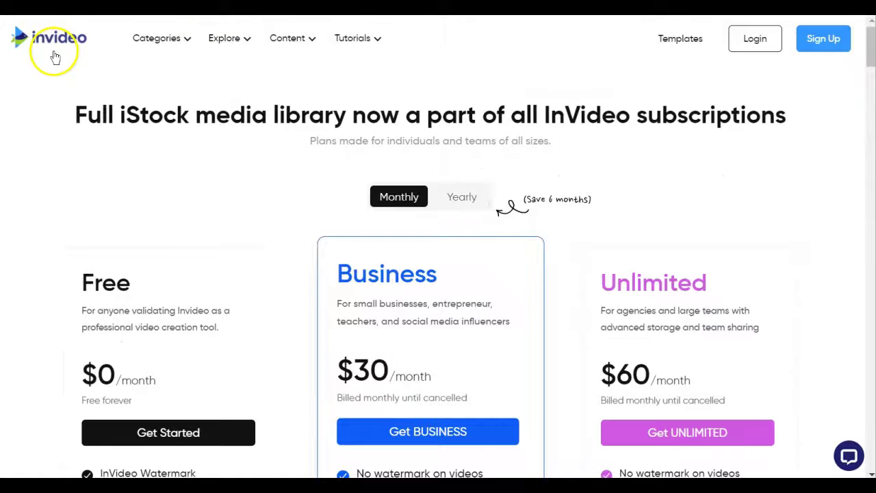